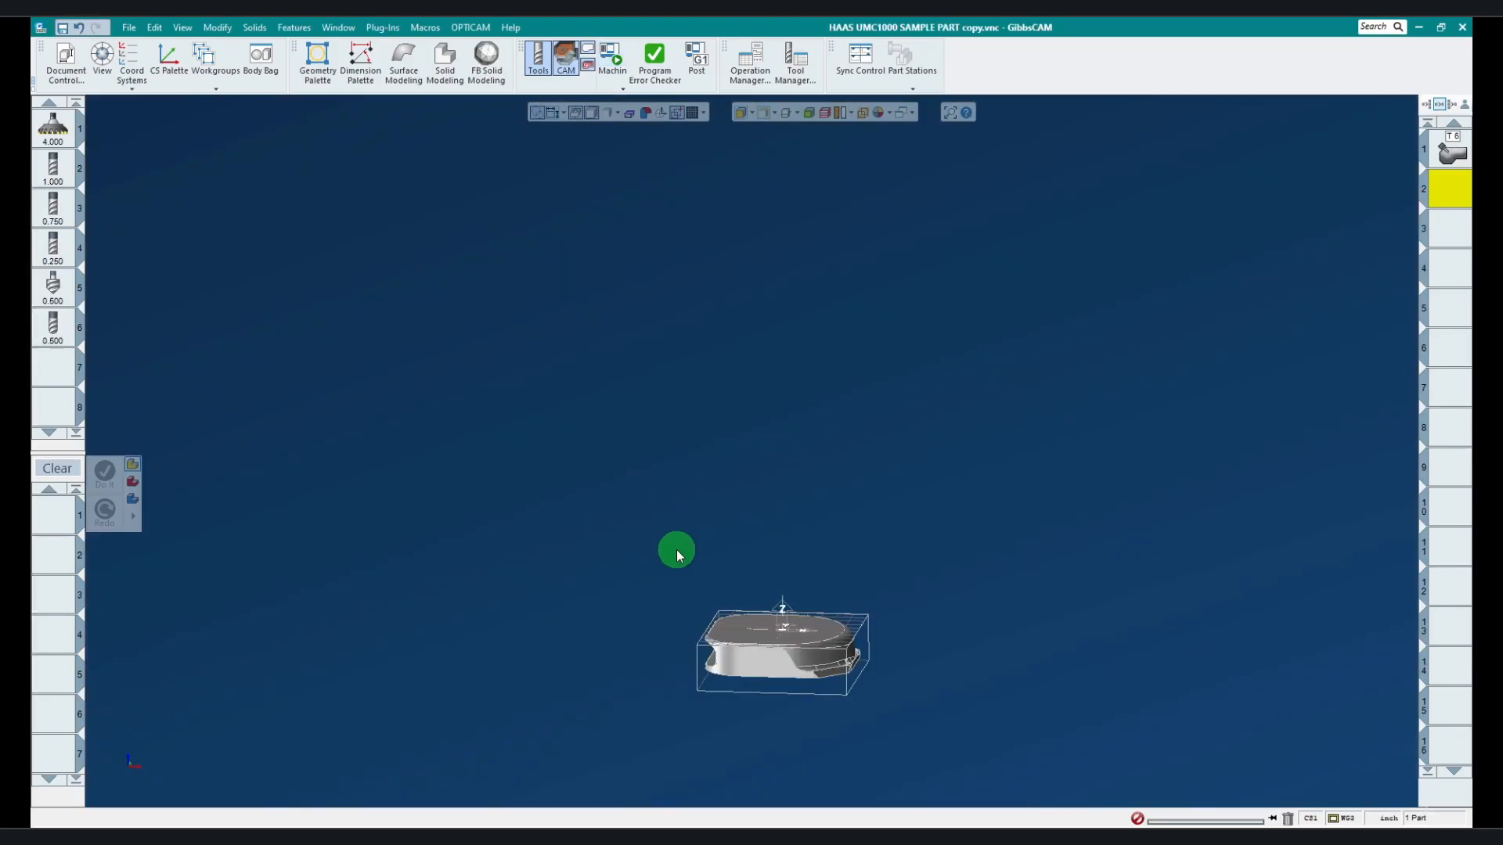
# - Select the blend faces along the lower edge of the curved wall one by one
pyautogui.scroll(6, 859, 742)
pyautogui.moveTo(862, 749); pyautogui.dragTo(594, 450, button='middle')
pyautogui.moveTo(859, 395); pyautogui.dragTo(822, 434, button='middle')
pyautogui.scroll(4, 866, 541)
pyautogui.moveTo(735, 517); pyautogui.dragTo(909, 601, button='middle')
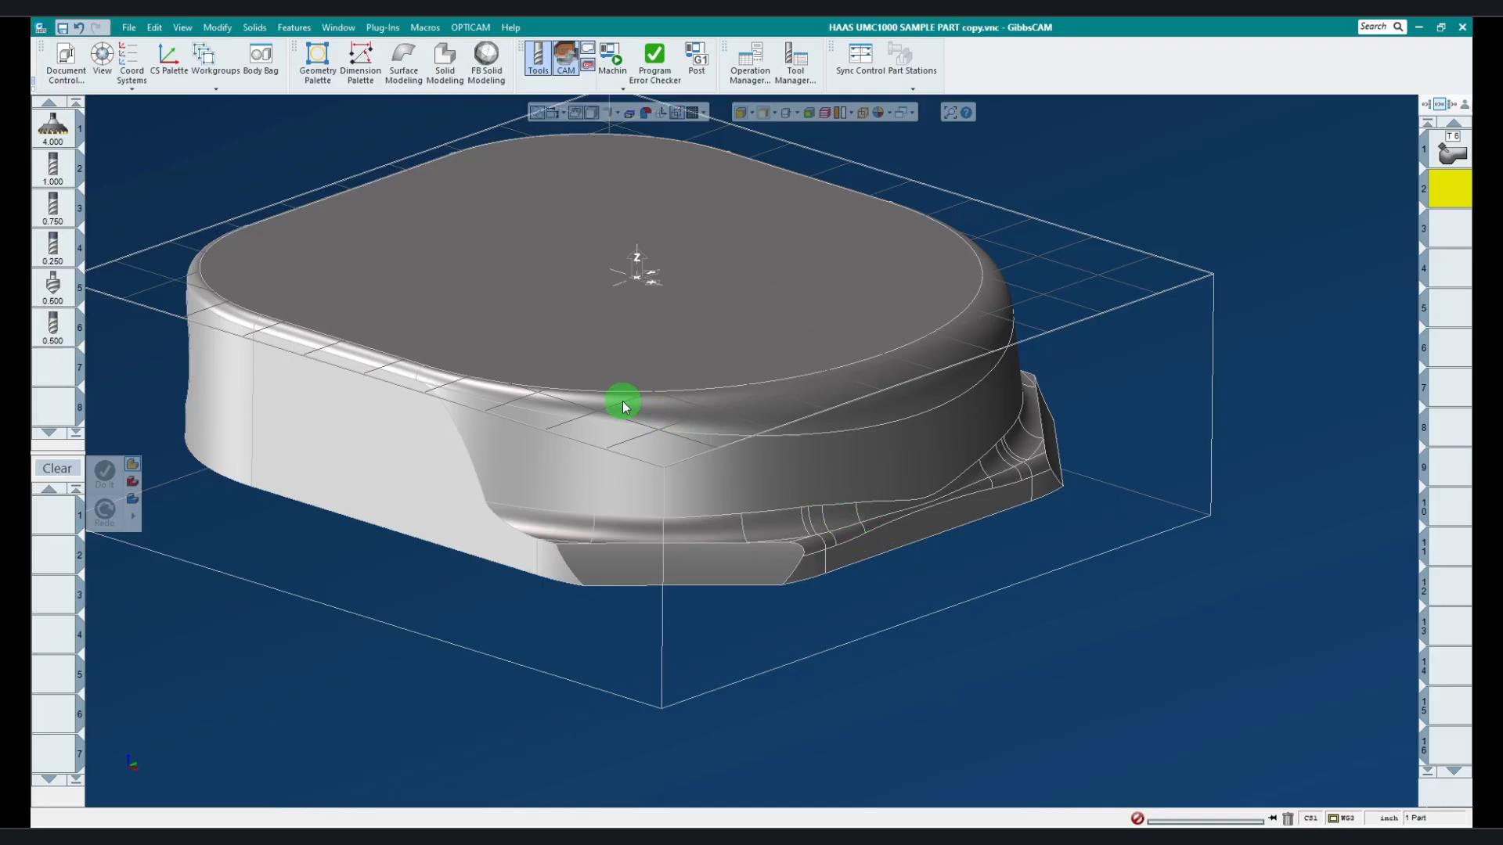
pyautogui.moveTo(960, 666); pyautogui.dragTo(682, 396, button='middle')
pyautogui.scroll(5, 643, 468)
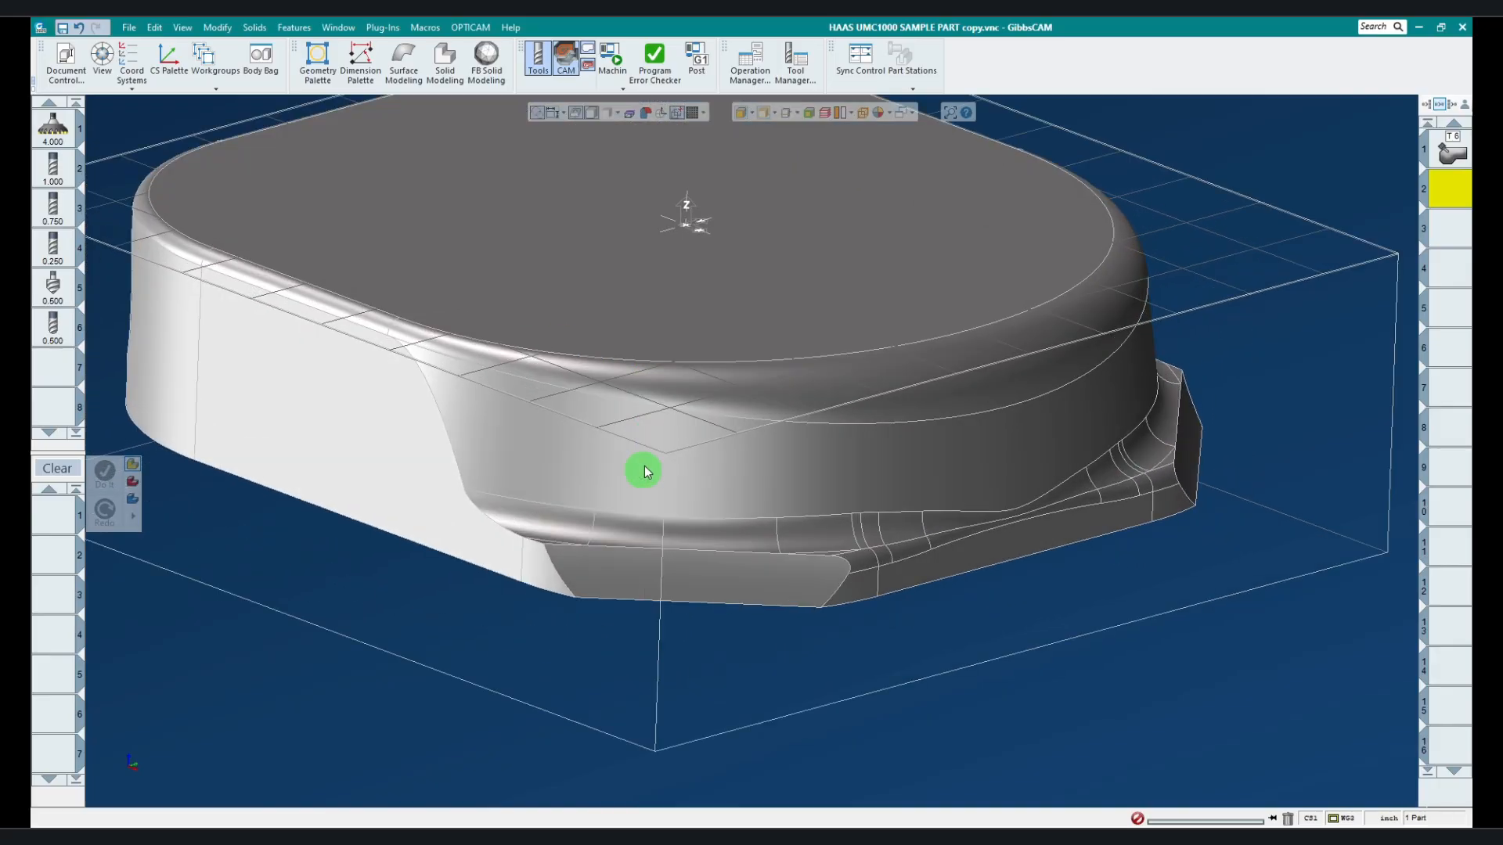
pyautogui.click(530, 547)
pyautogui.click(803, 586)
pyautogui.click(962, 586)
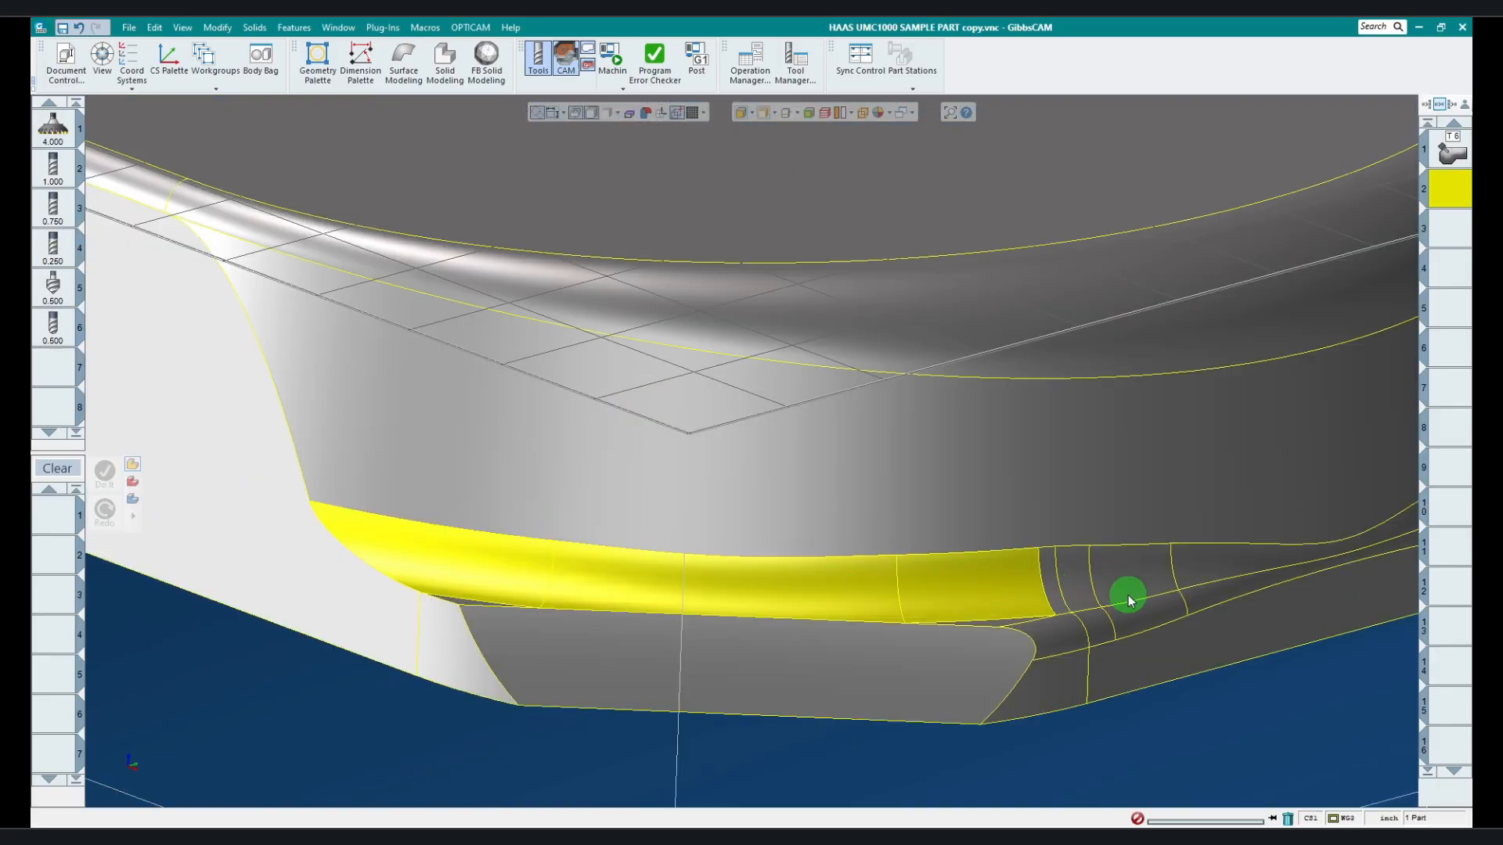
pyautogui.moveTo(1130, 593); pyautogui.dragTo(695, 604, button='middle')
pyautogui.click(689, 601)
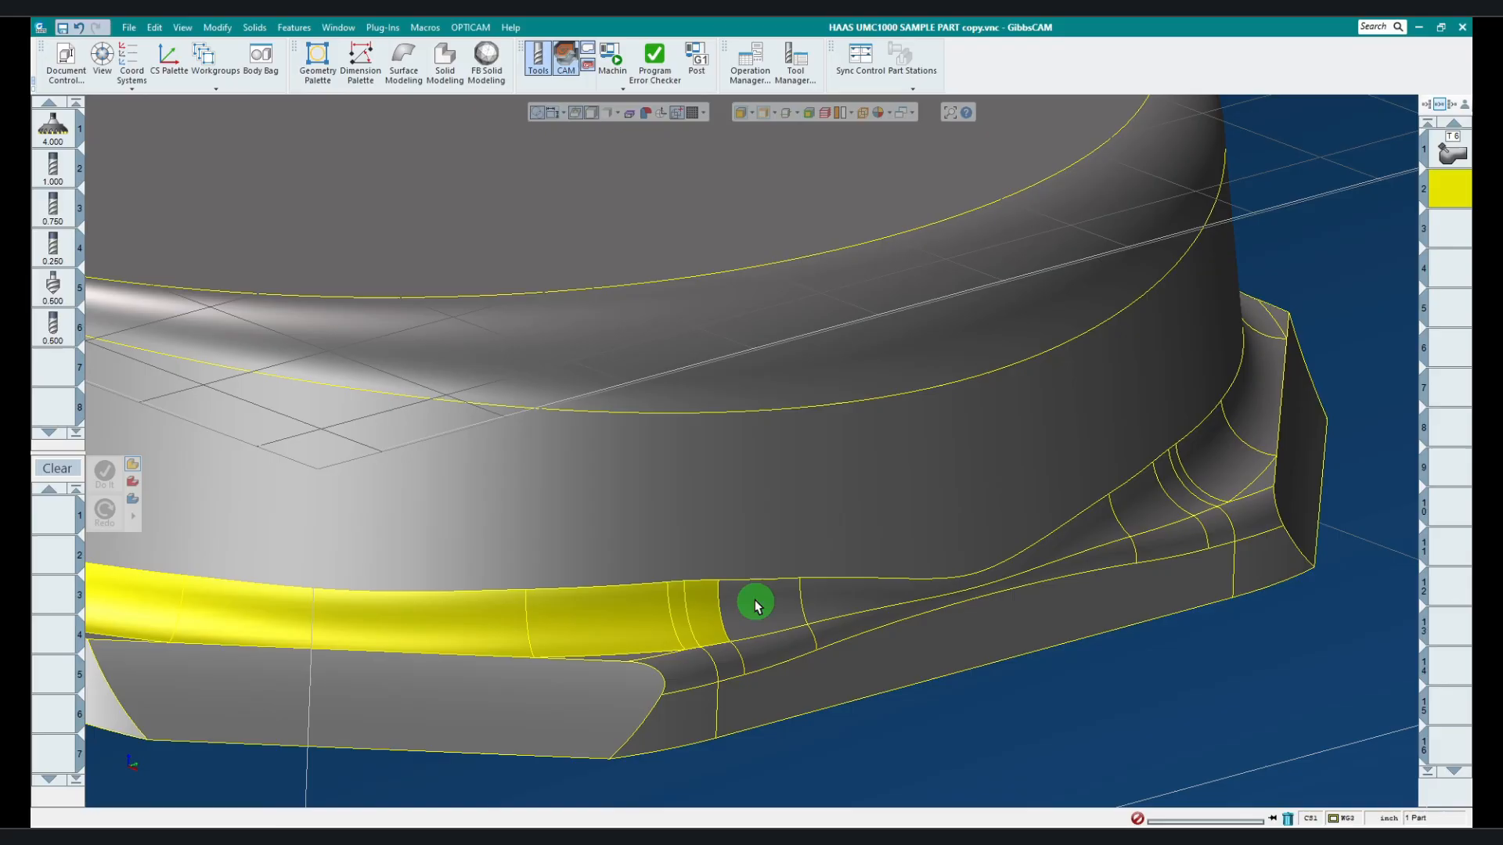
pyautogui.click(758, 604)
pyautogui.click(832, 597)
pyautogui.scroll(2, 1166, 495)
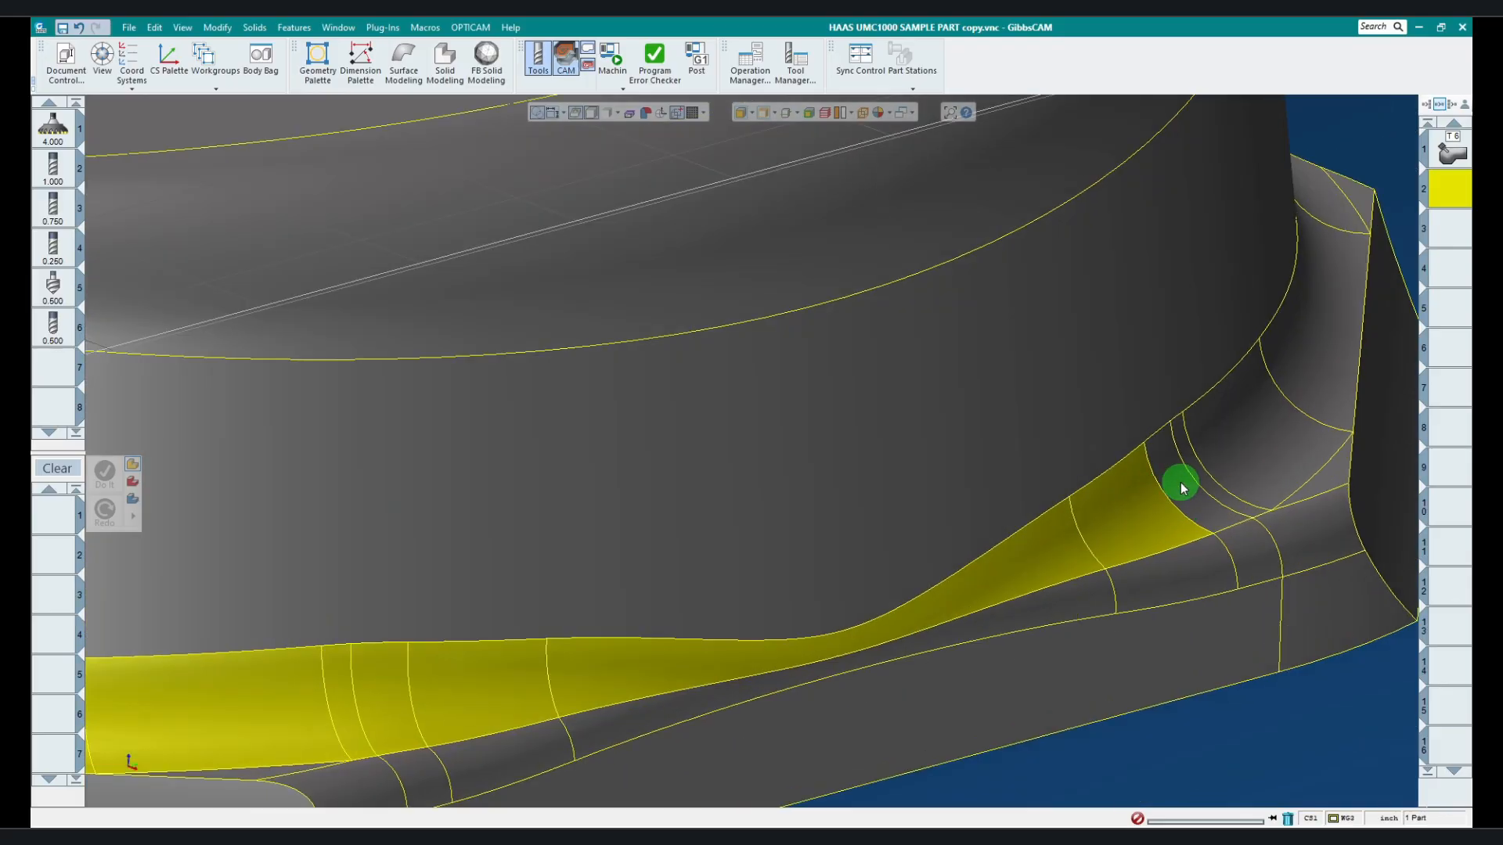
pyautogui.click(1192, 464)
pyautogui.scroll(-6, 864, 675)
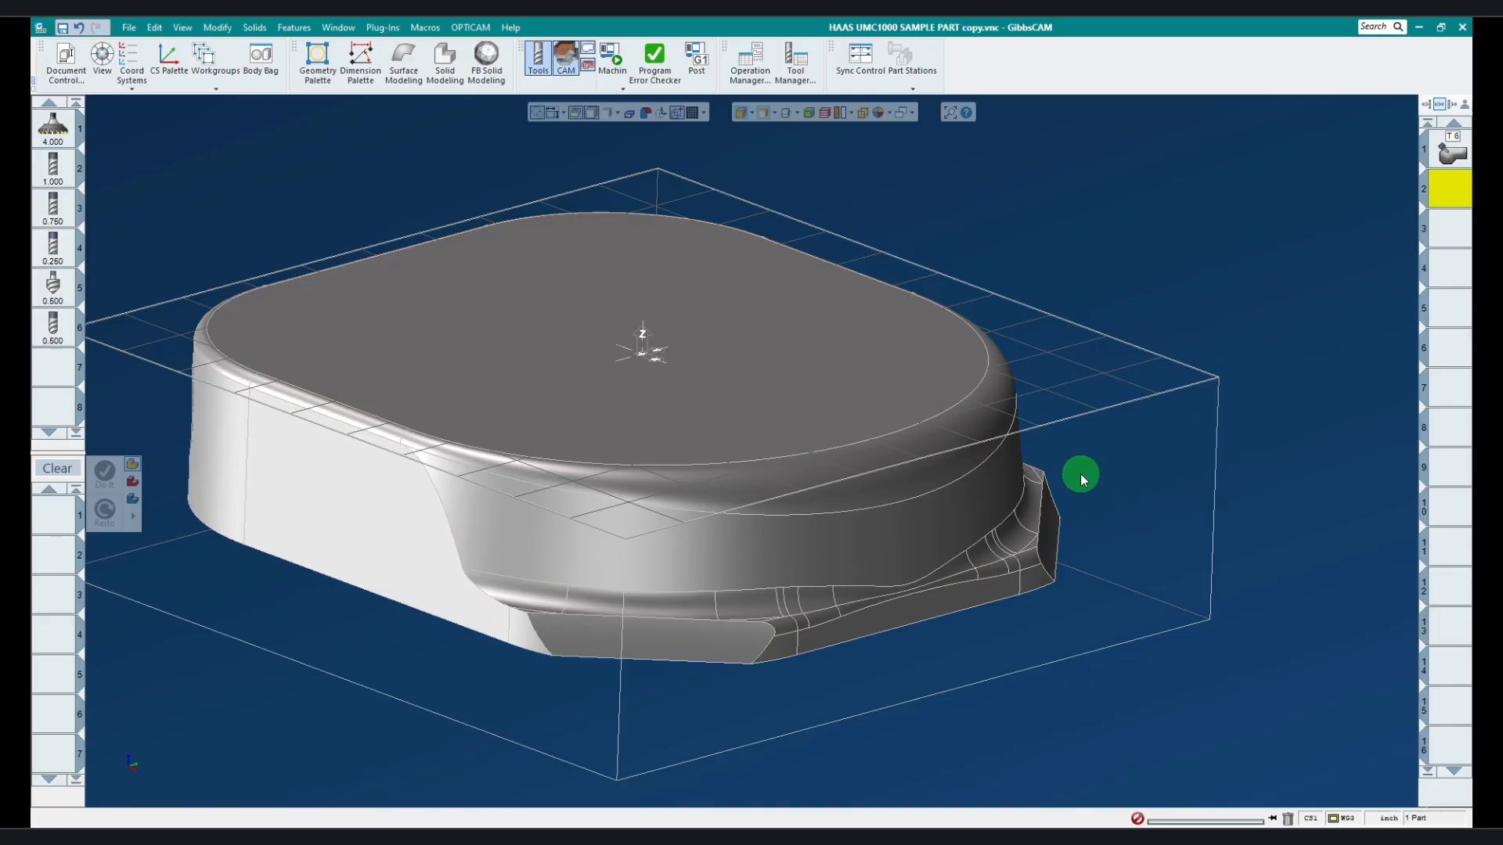
# - Open the Feature Manager
pyautogui.moveTo(824, 542); pyautogui.dragTo(918, 534, button='middle')
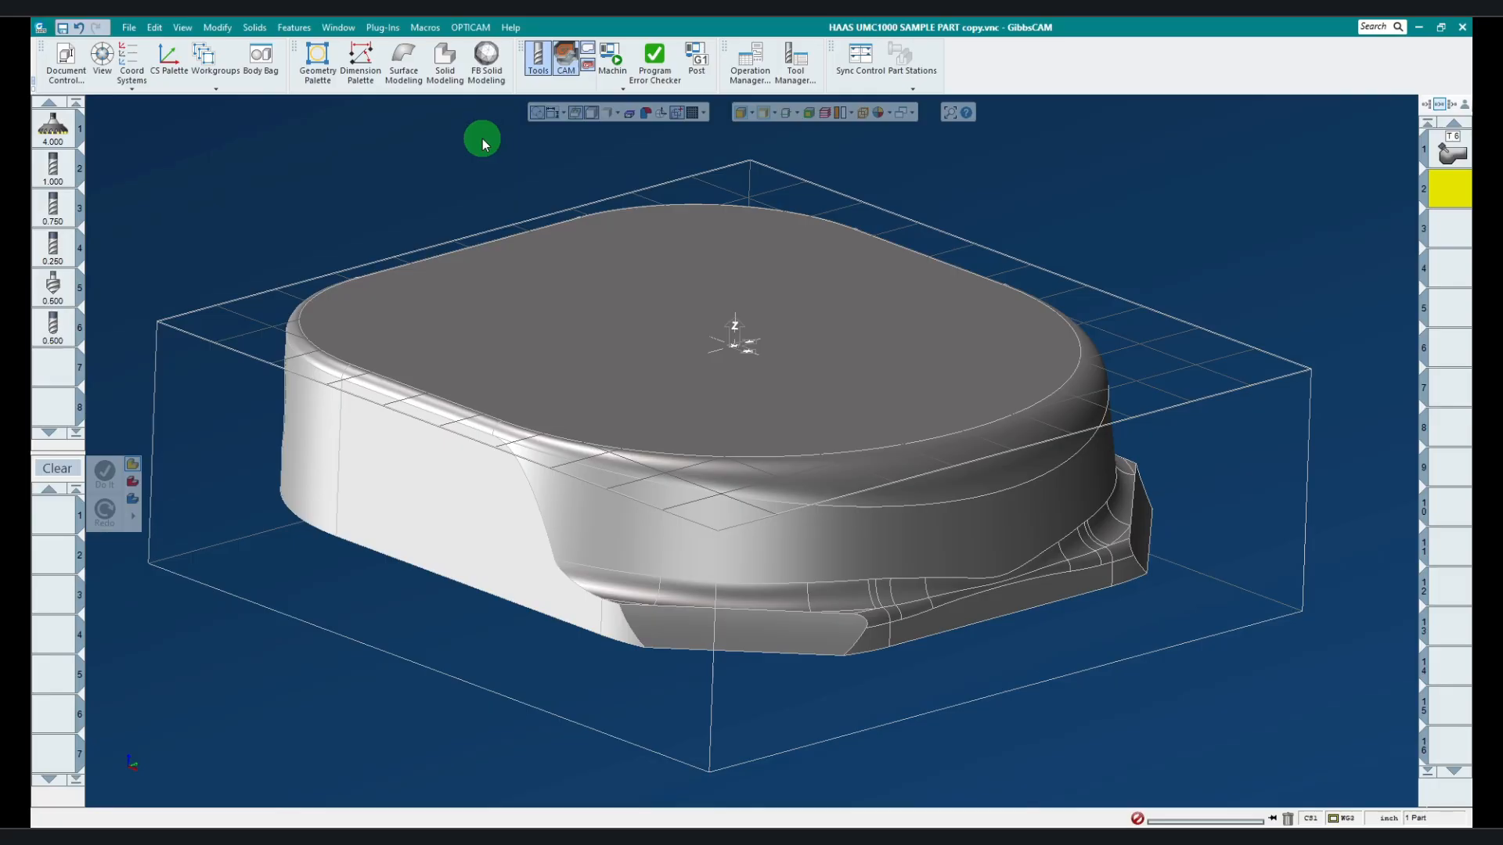
pyautogui.click(294, 29)
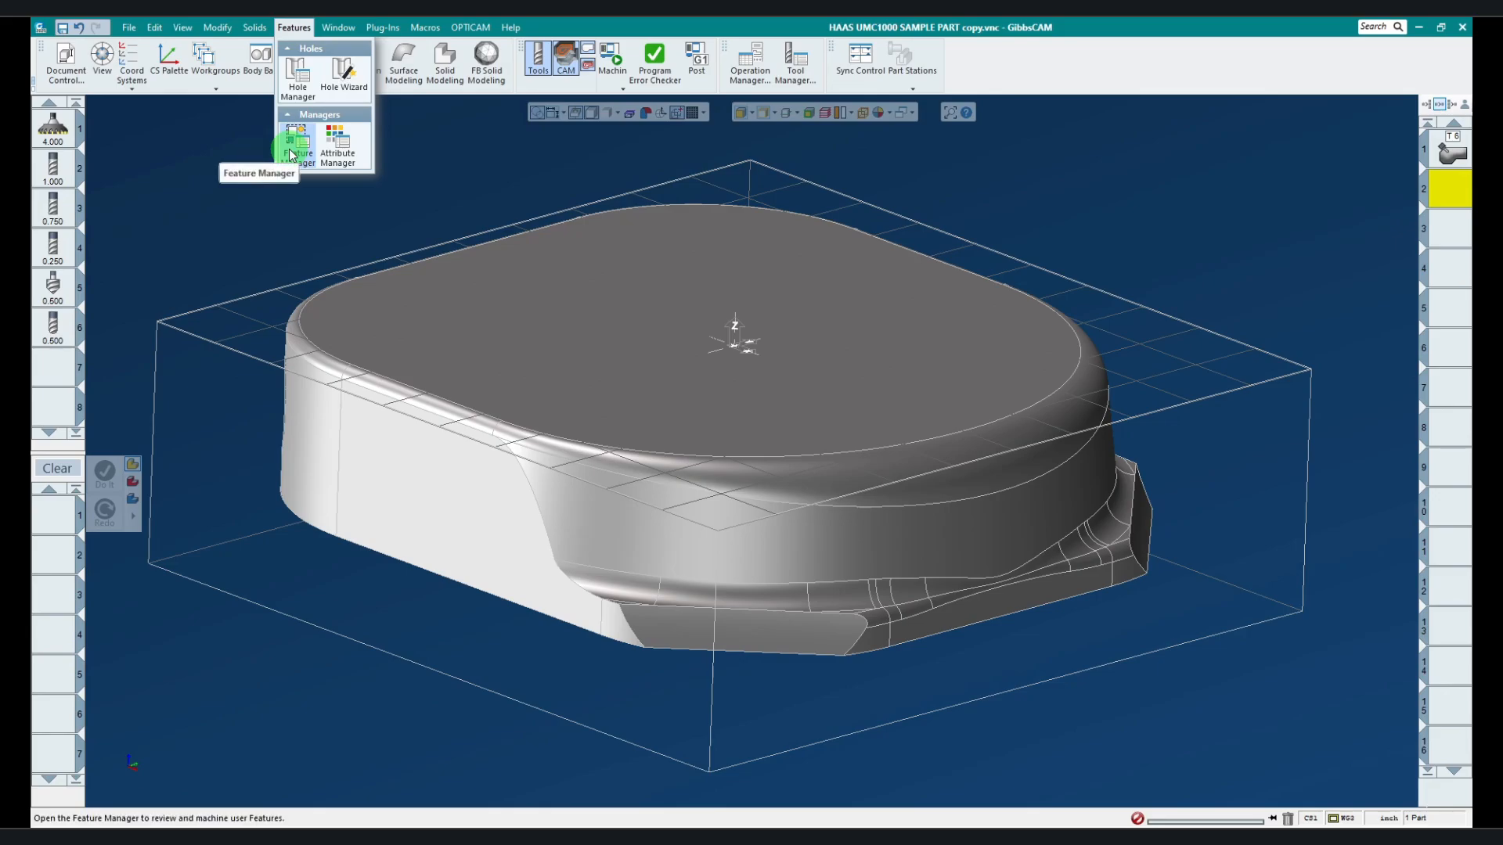
pyautogui.click(292, 154)
# - Select the part's 3D faces, starting from the large curved front wall face
pyautogui.moveTo(711, 288); pyautogui.dragTo(899, 295, button='middle')
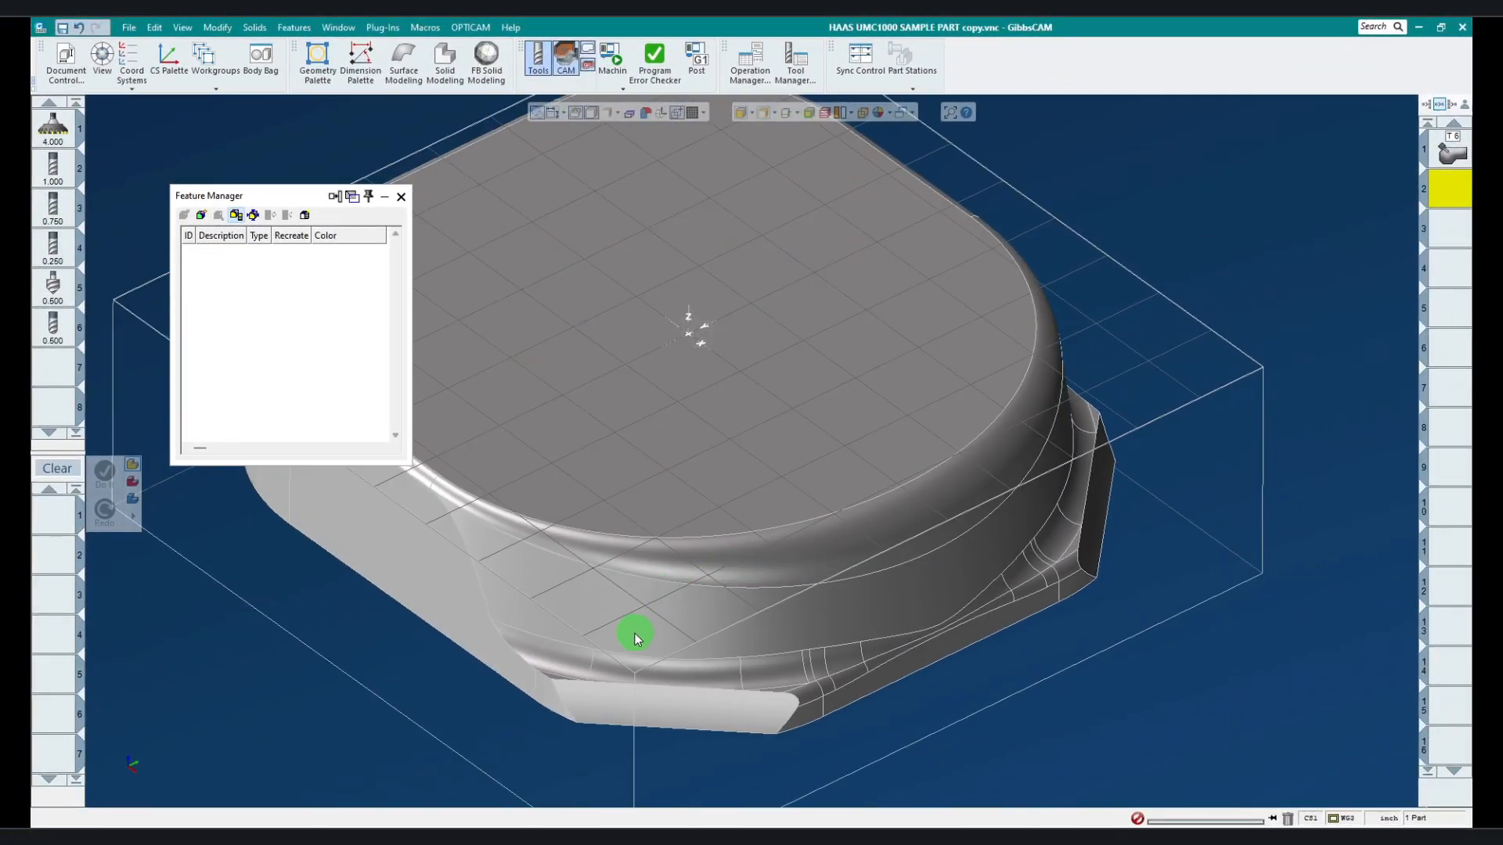
pyautogui.rightClick(635, 632)
pyautogui.moveTo(765, 600)
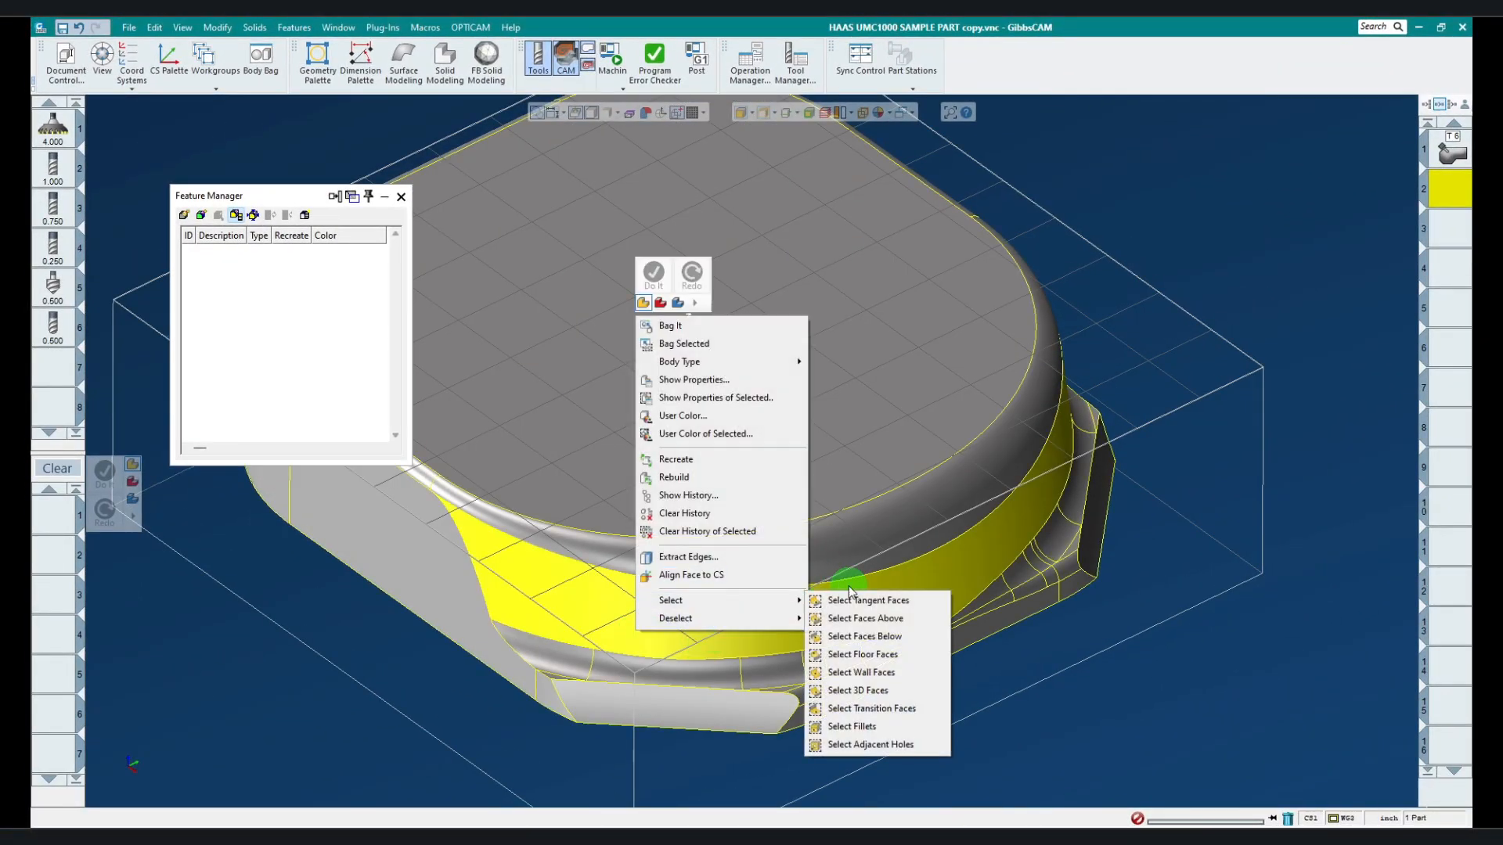
pyautogui.click(858, 691)
# - Deselect the narrow fillet faces along the top rim's straight sides and rounded rear corners
pyautogui.scroll(5, 576, 689)
pyautogui.scroll(3, 532, 674)
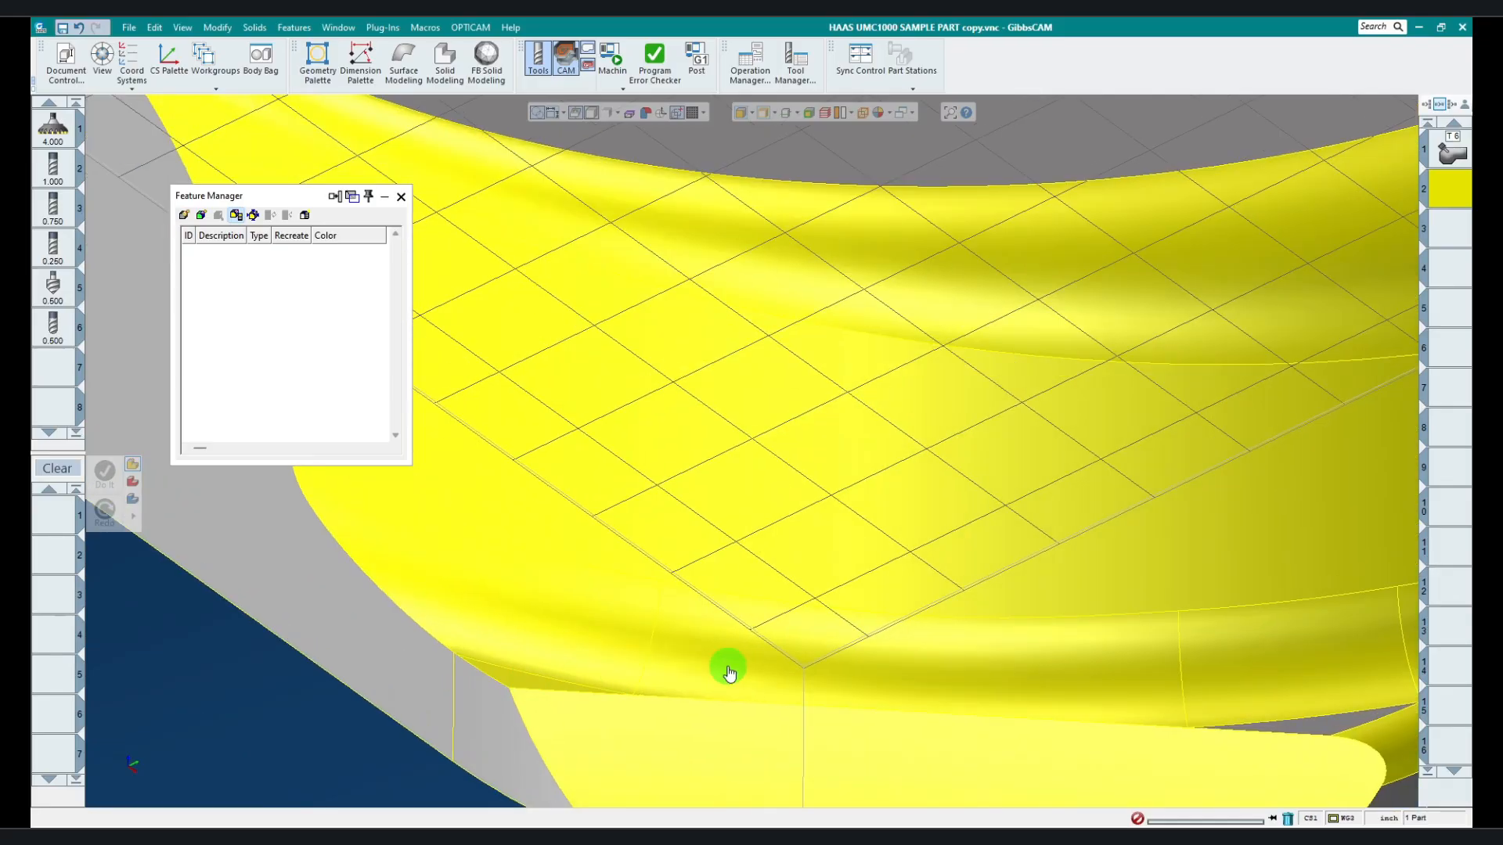
pyautogui.scroll(3, 732, 669)
pyautogui.moveTo(853, 707); pyautogui.dragTo(818, 638, button='middle')
pyautogui.scroll(-4, 825, 587)
pyautogui.scroll(4, 859, 496)
pyautogui.click(863, 464)
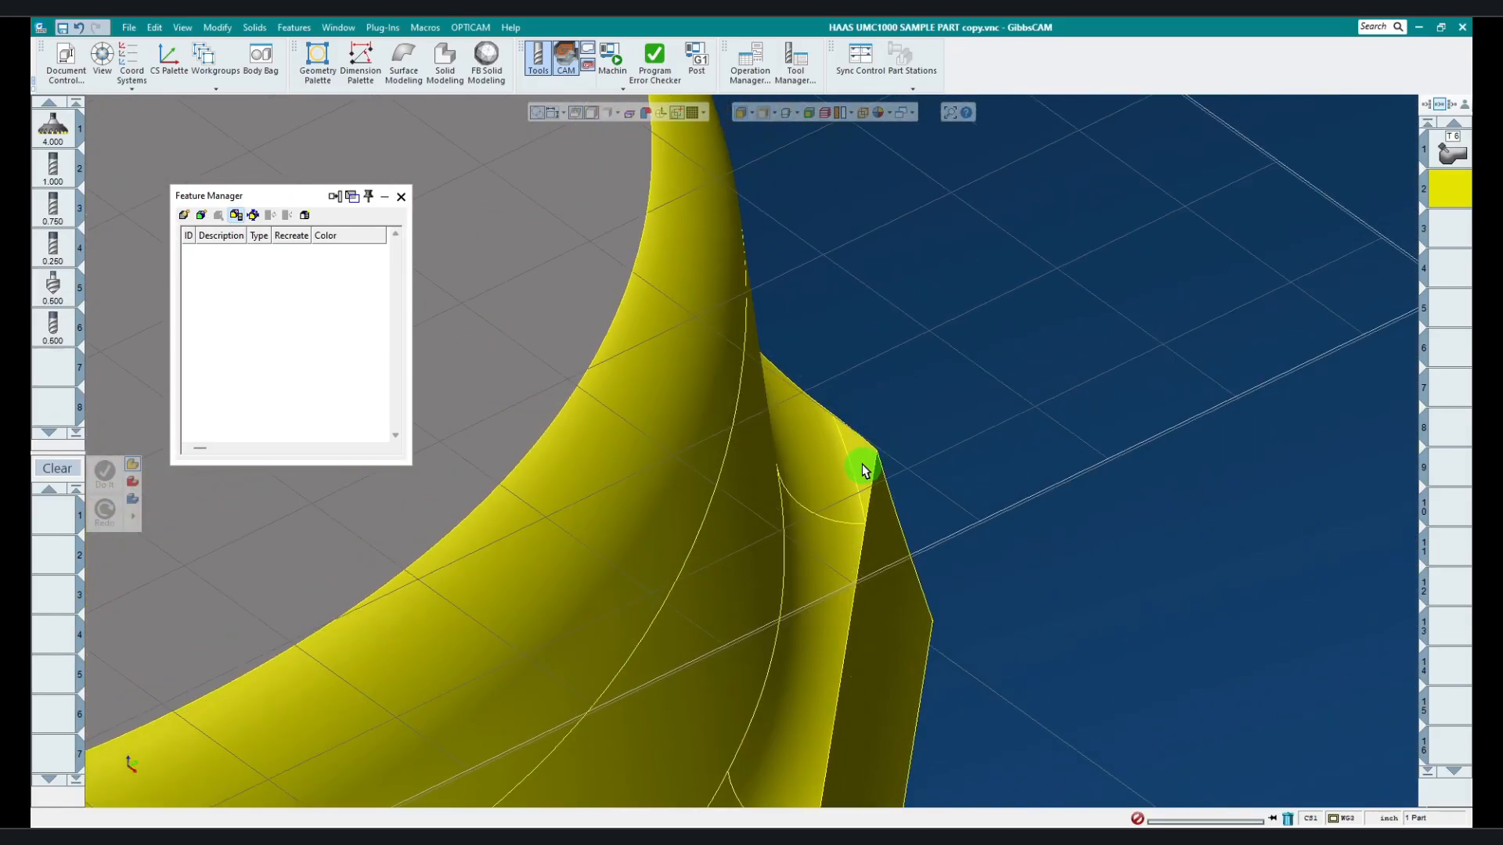
pyautogui.scroll(-4, 861, 463)
pyautogui.scroll(-3, 698, 423)
pyautogui.scroll(3, 750, 480)
pyautogui.moveTo(752, 481); pyautogui.dragTo(956, 605, button='middle')
pyautogui.scroll(4, 637, 570)
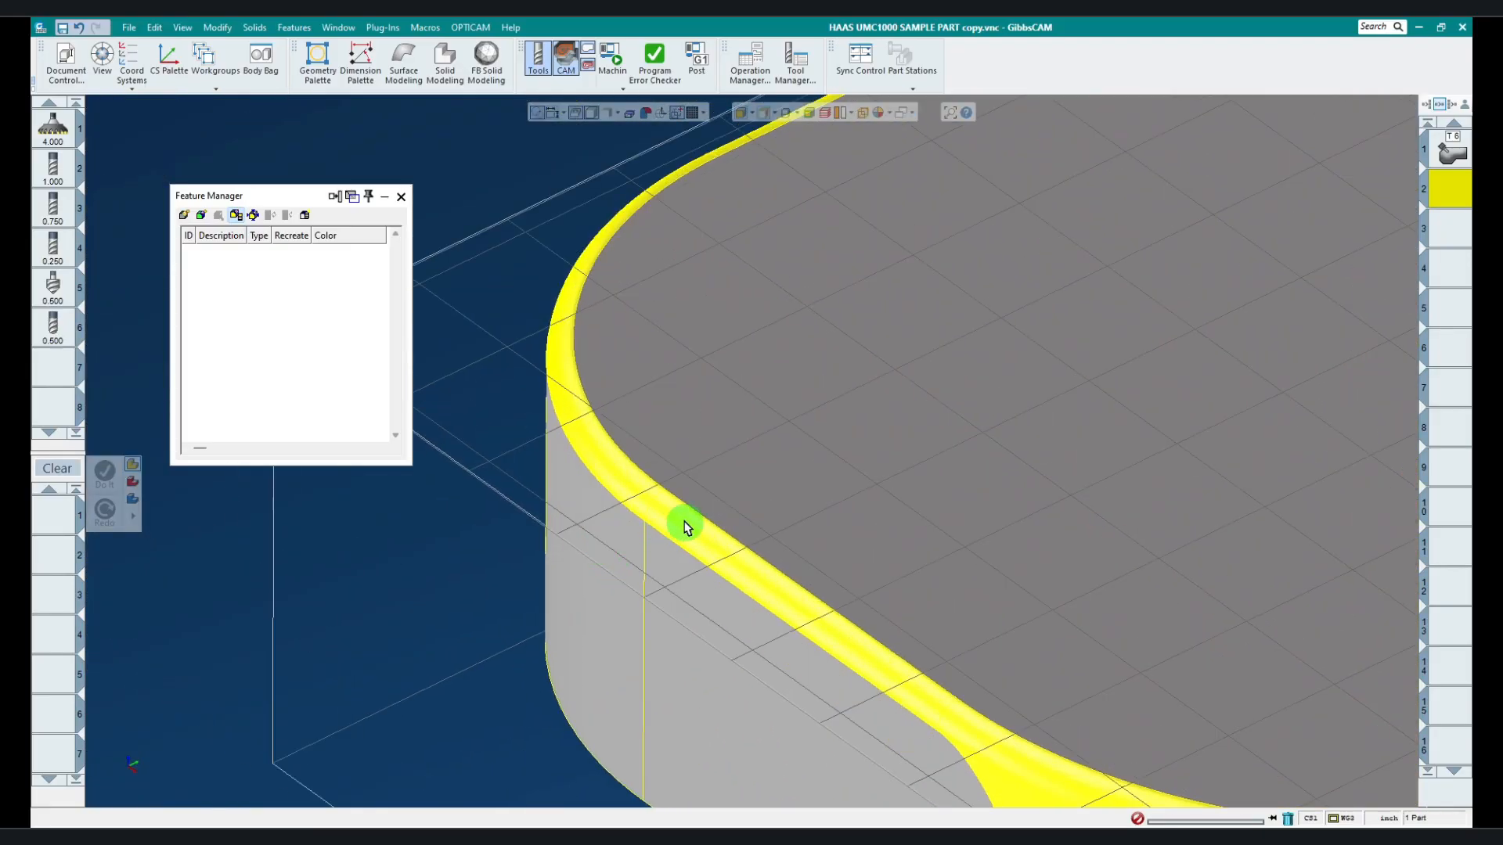
pyautogui.click(685, 522)
pyautogui.click(609, 465)
pyautogui.moveTo(669, 303); pyautogui.dragTo(693, 781, button='middle')
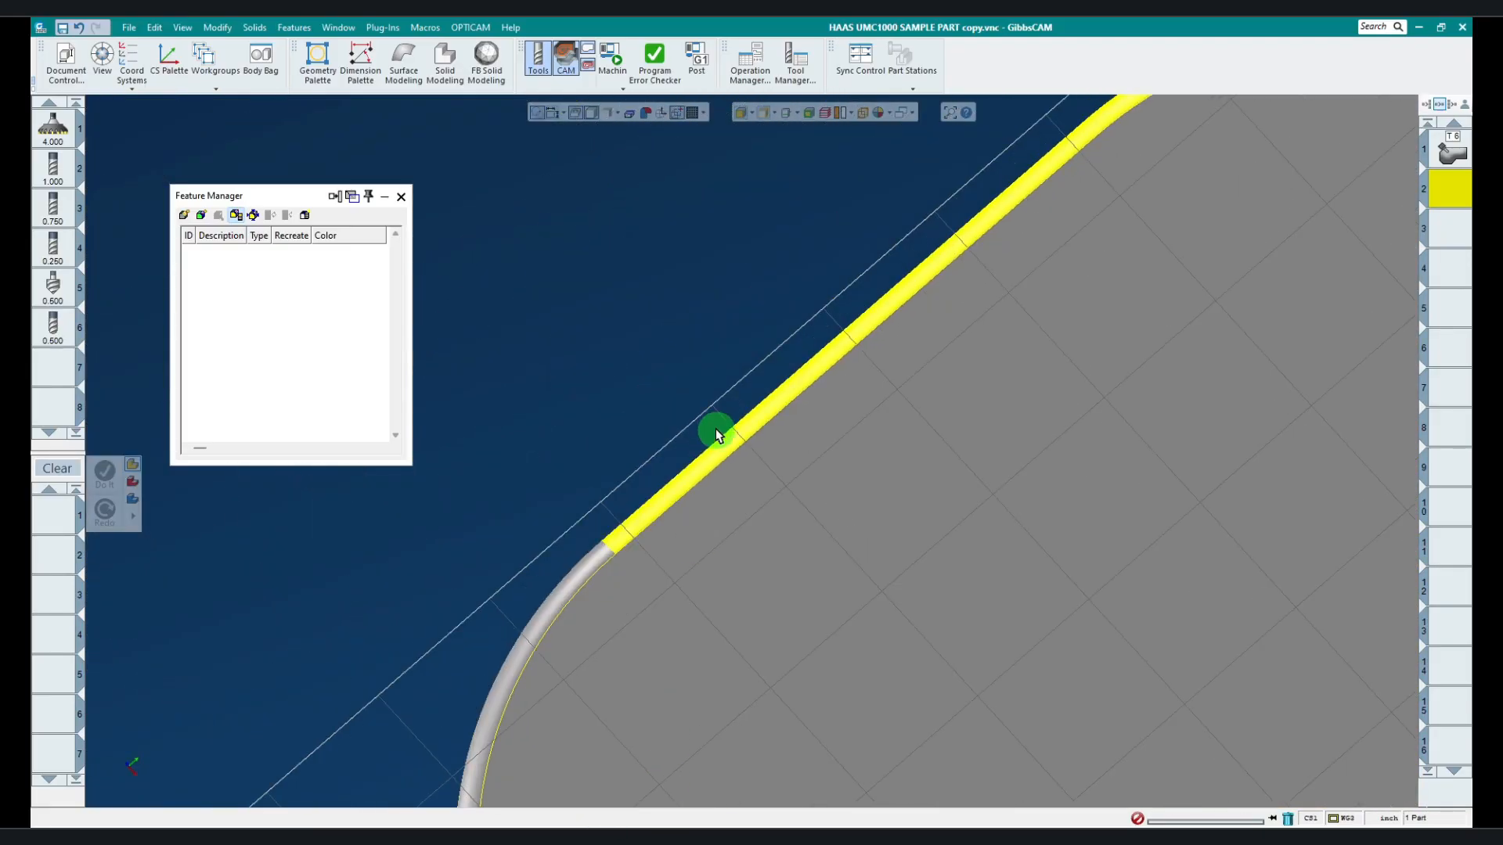
pyautogui.click(727, 441)
pyautogui.moveTo(1145, 226); pyautogui.dragTo(448, 536, button='middle')
pyautogui.click(664, 355)
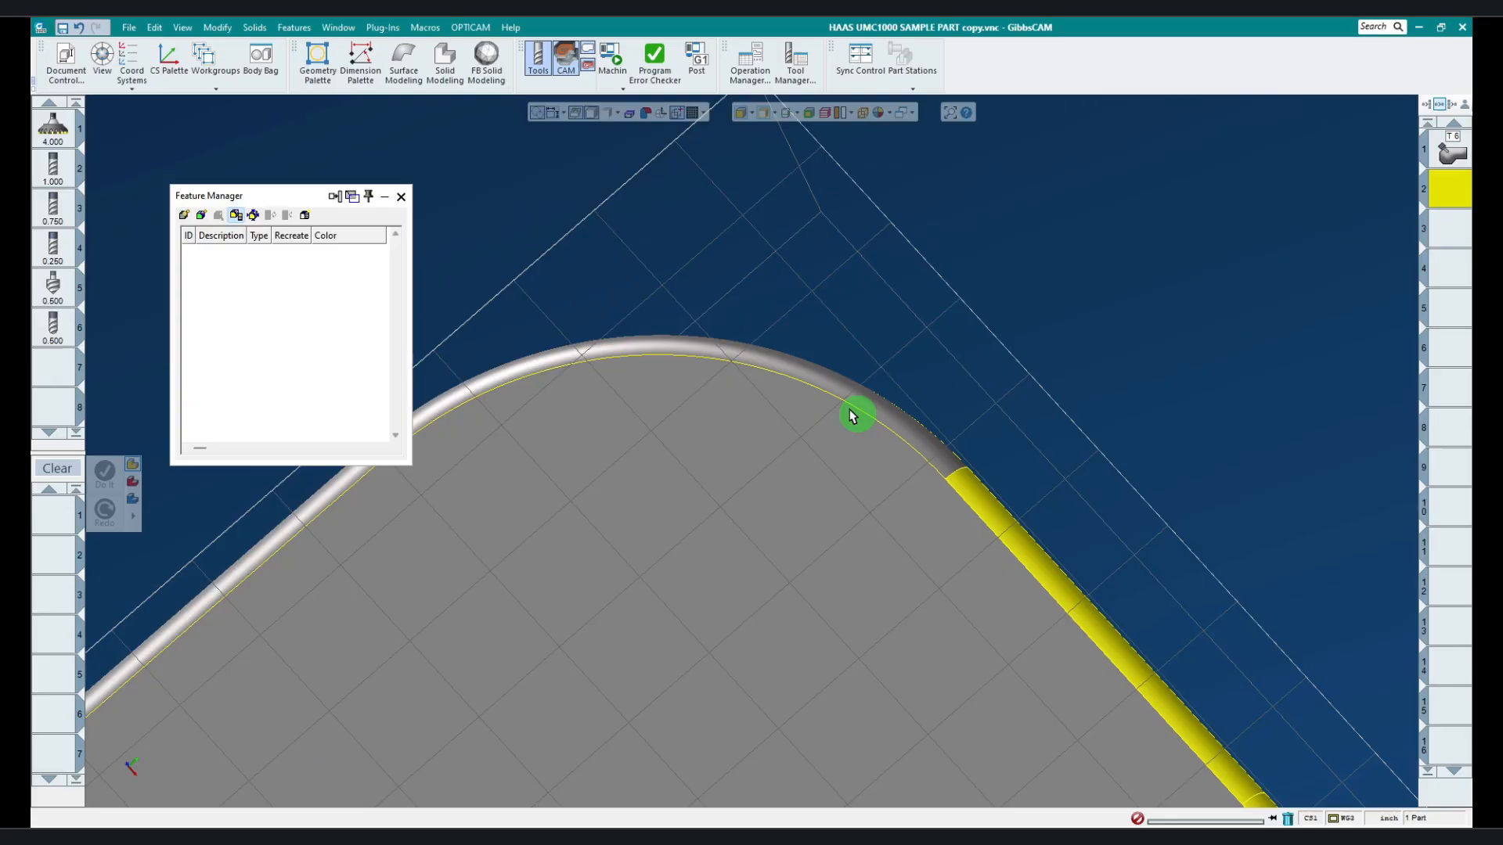
pyautogui.click(997, 513)
pyautogui.scroll(-2, 979, 559)
pyautogui.scroll(-3, 978, 559)
pyautogui.moveTo(849, 513); pyautogui.dragTo(920, 410, button='middle')
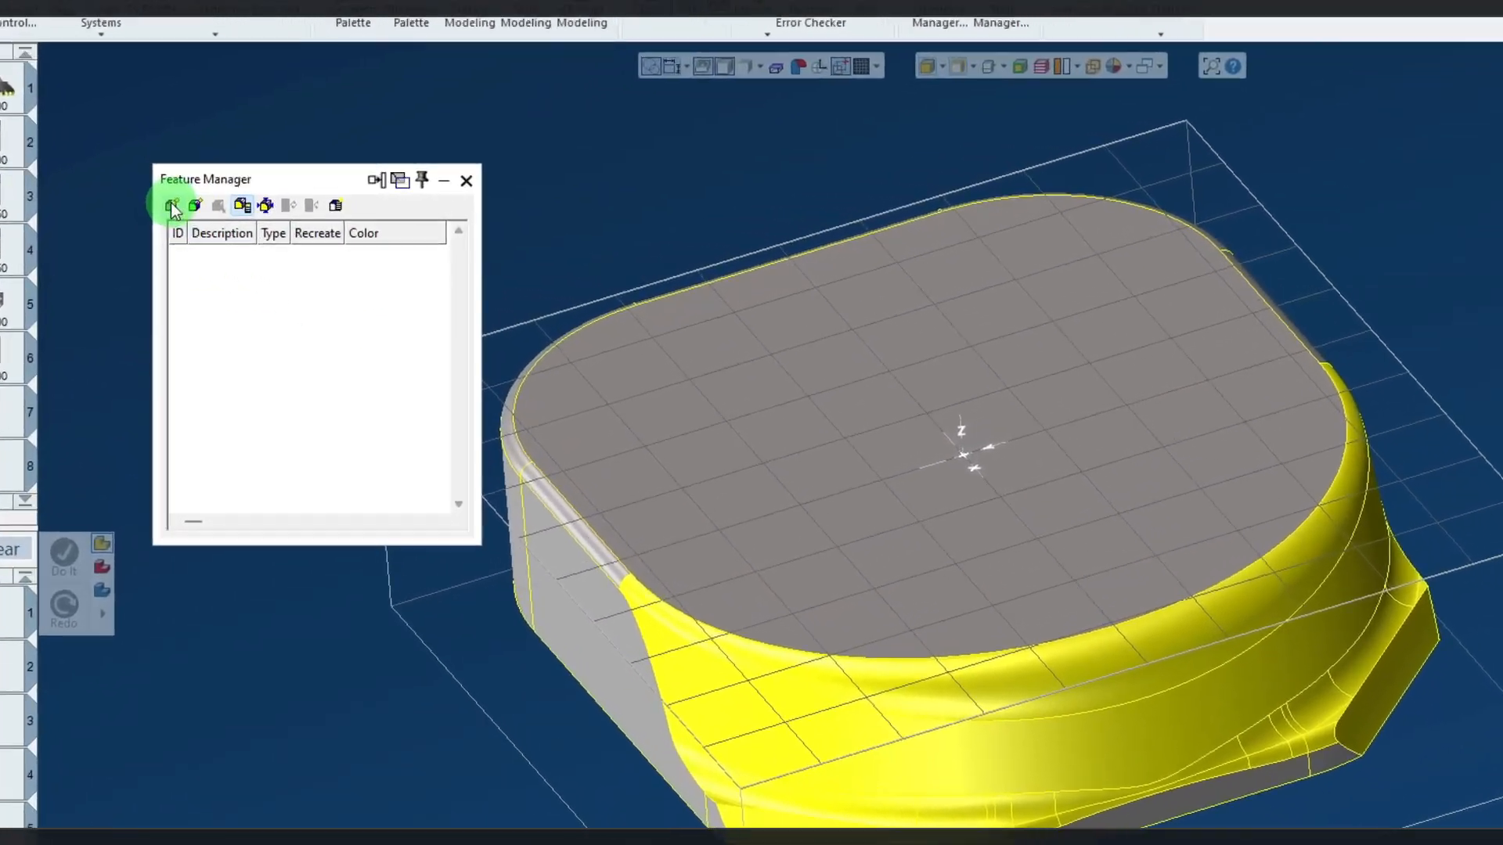
# - Create a feature named "3D surfaces" from the selected faces, using preset color 8
pyautogui.click(184, 215)
pyautogui.moveTo(780, 160); pyautogui.dragTo(753, 158)
pyautogui.moveTo(833, 211); pyautogui.dragTo(667, 177)
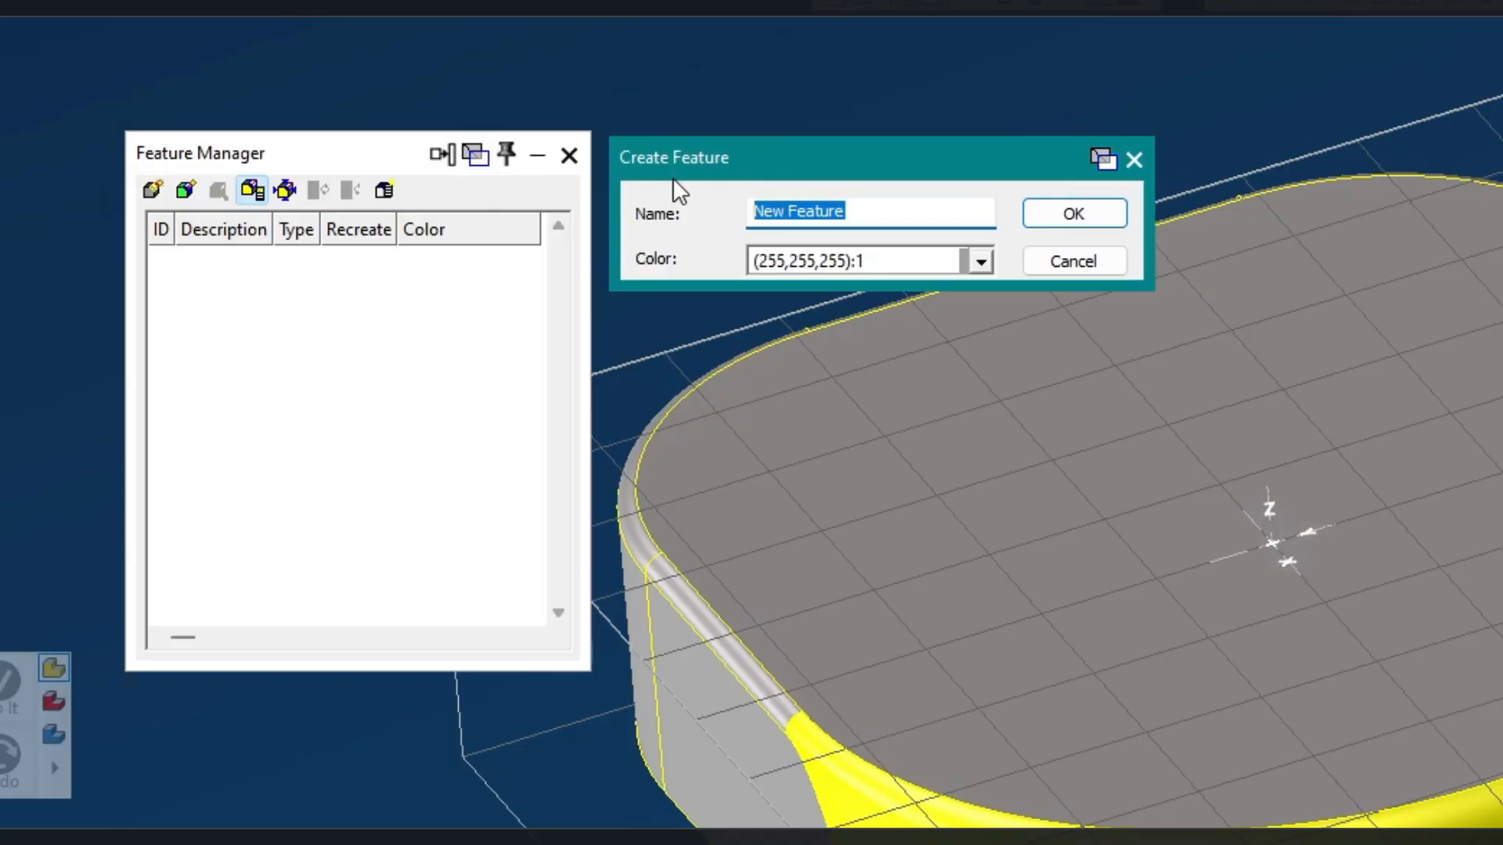
pyautogui.write('3D surfaces')
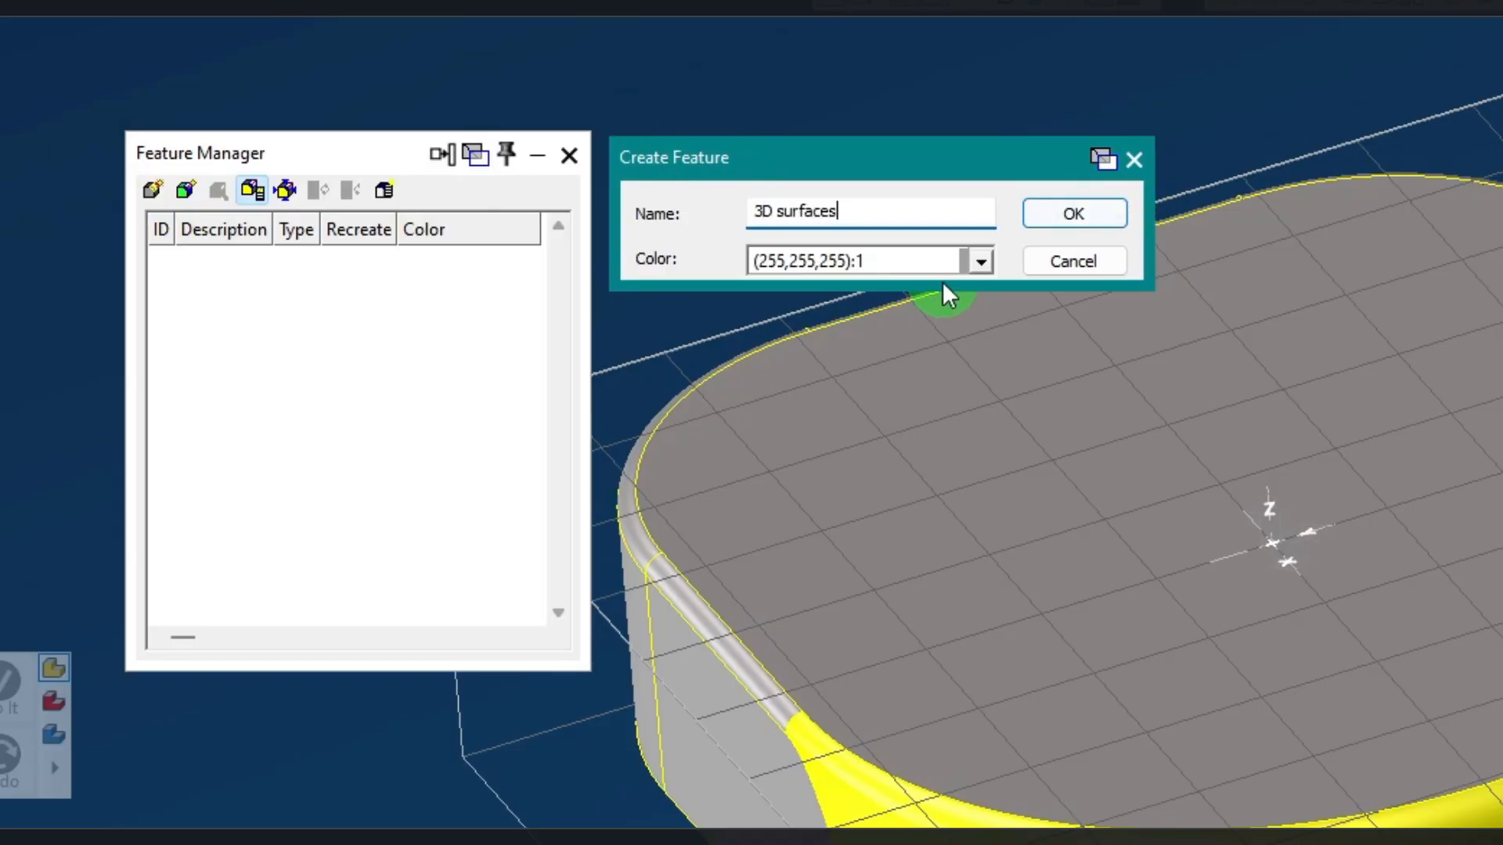
pyautogui.click(980, 261)
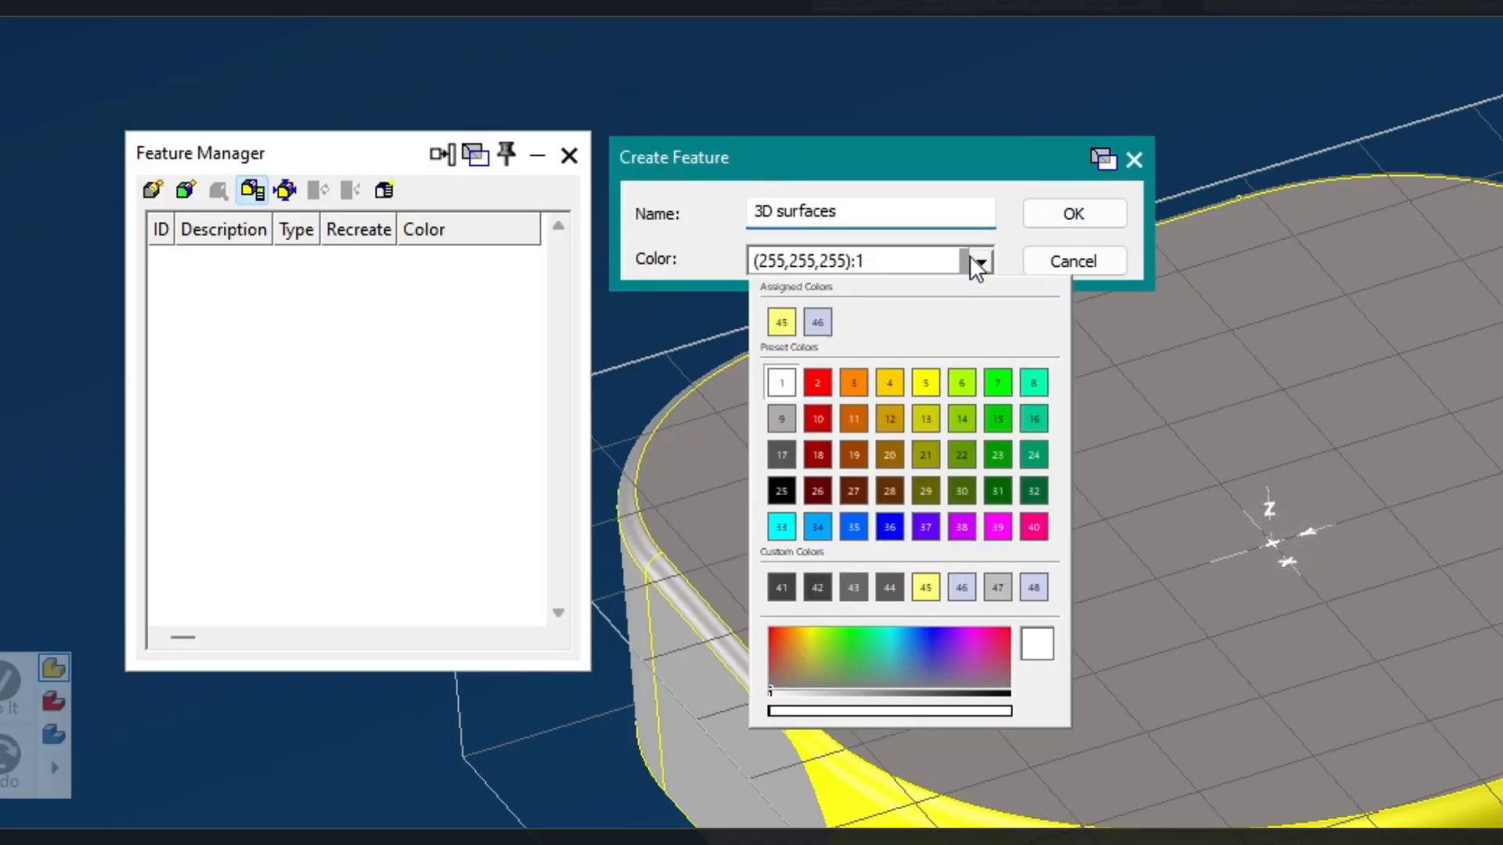
pyautogui.click(1023, 382)
pyautogui.click(1045, 212)
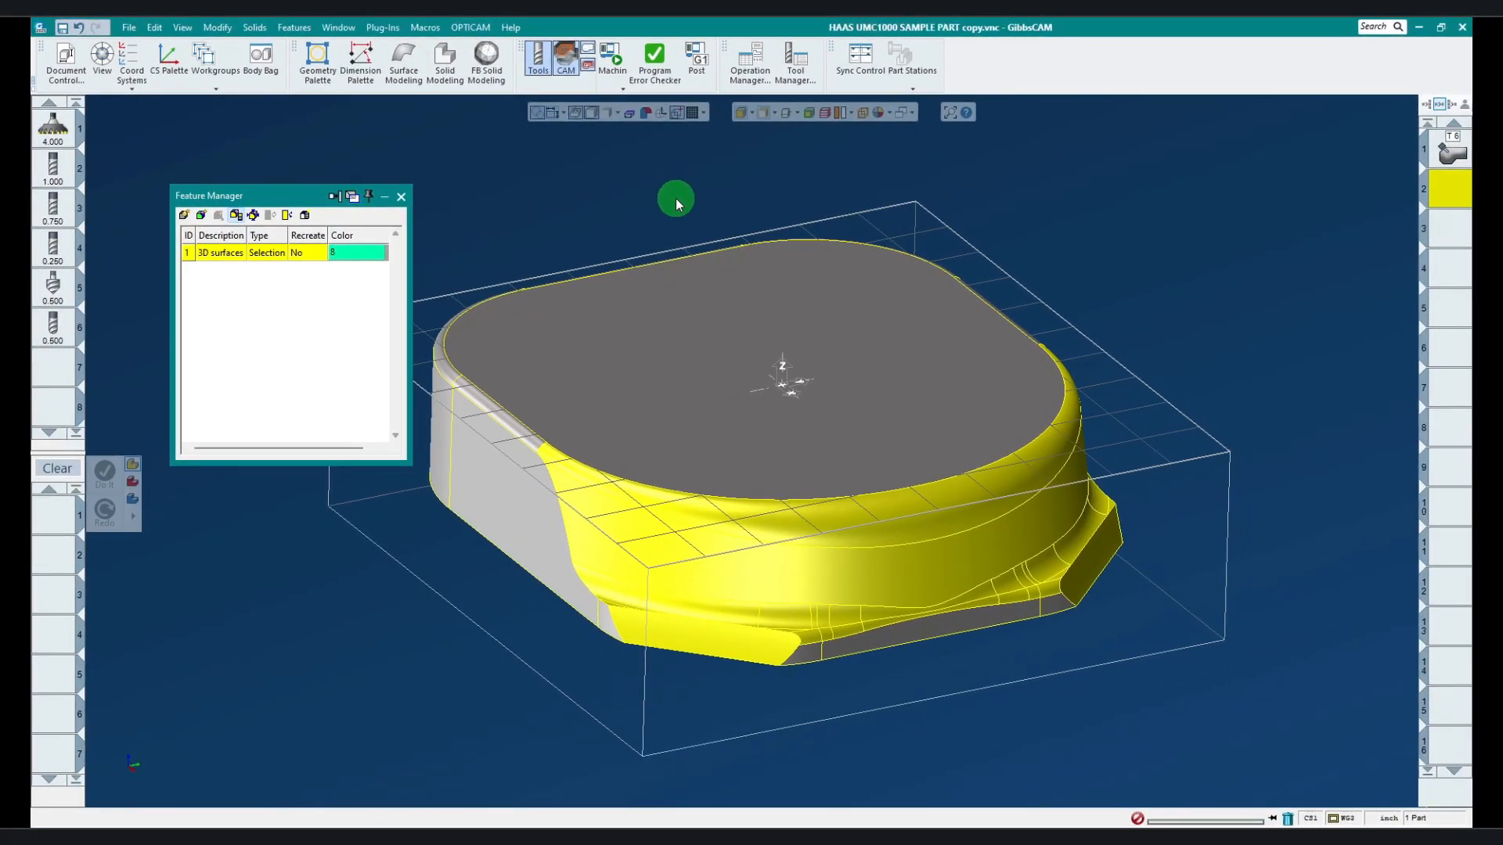
# - Clear the face selection, then reselect the same faces through the 3D surfaces feature
pyautogui.click(675, 199)
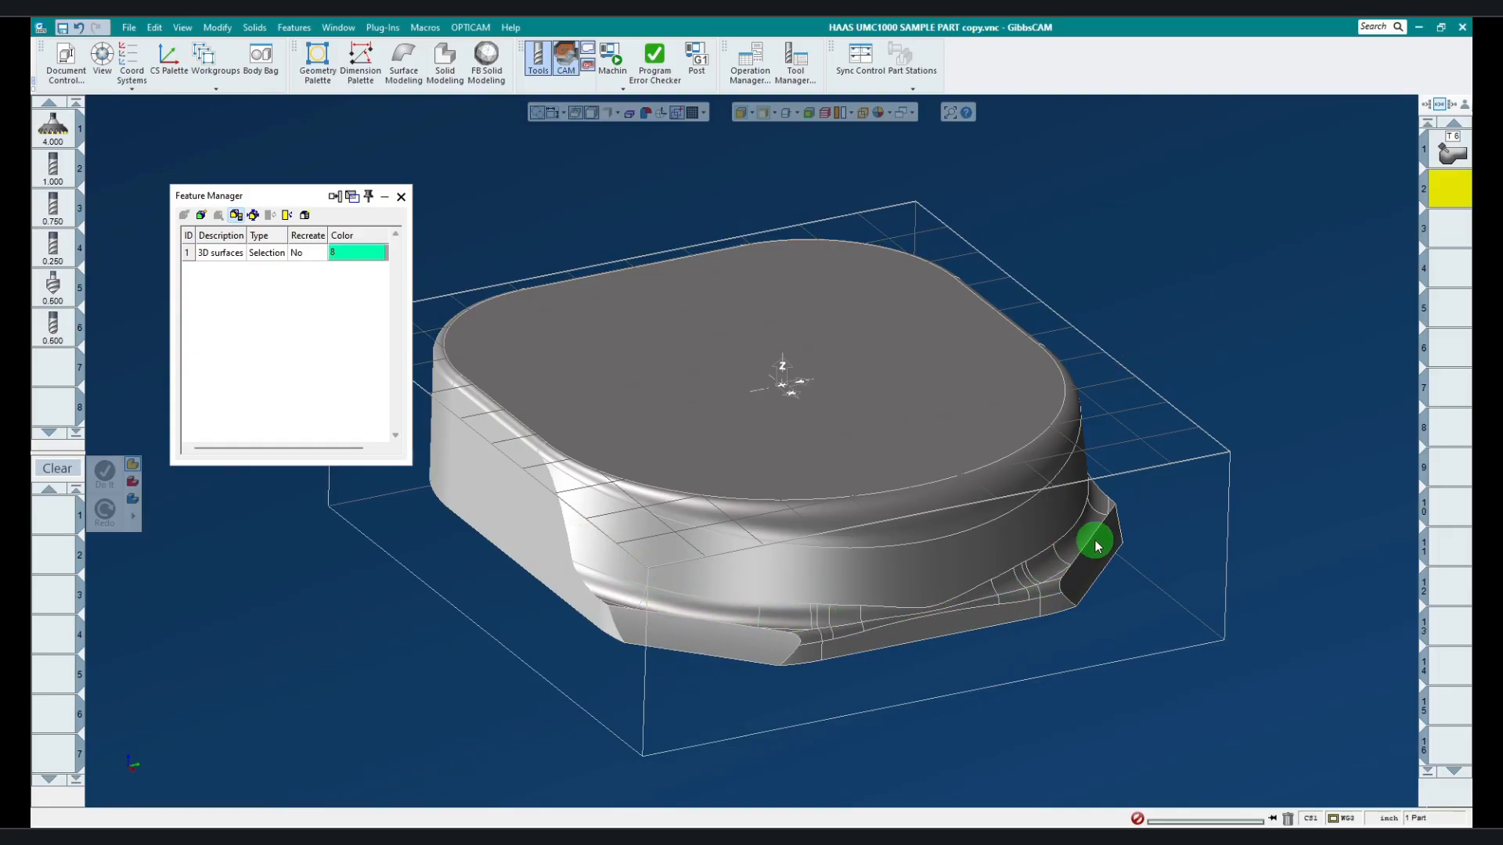
pyautogui.click(239, 197)
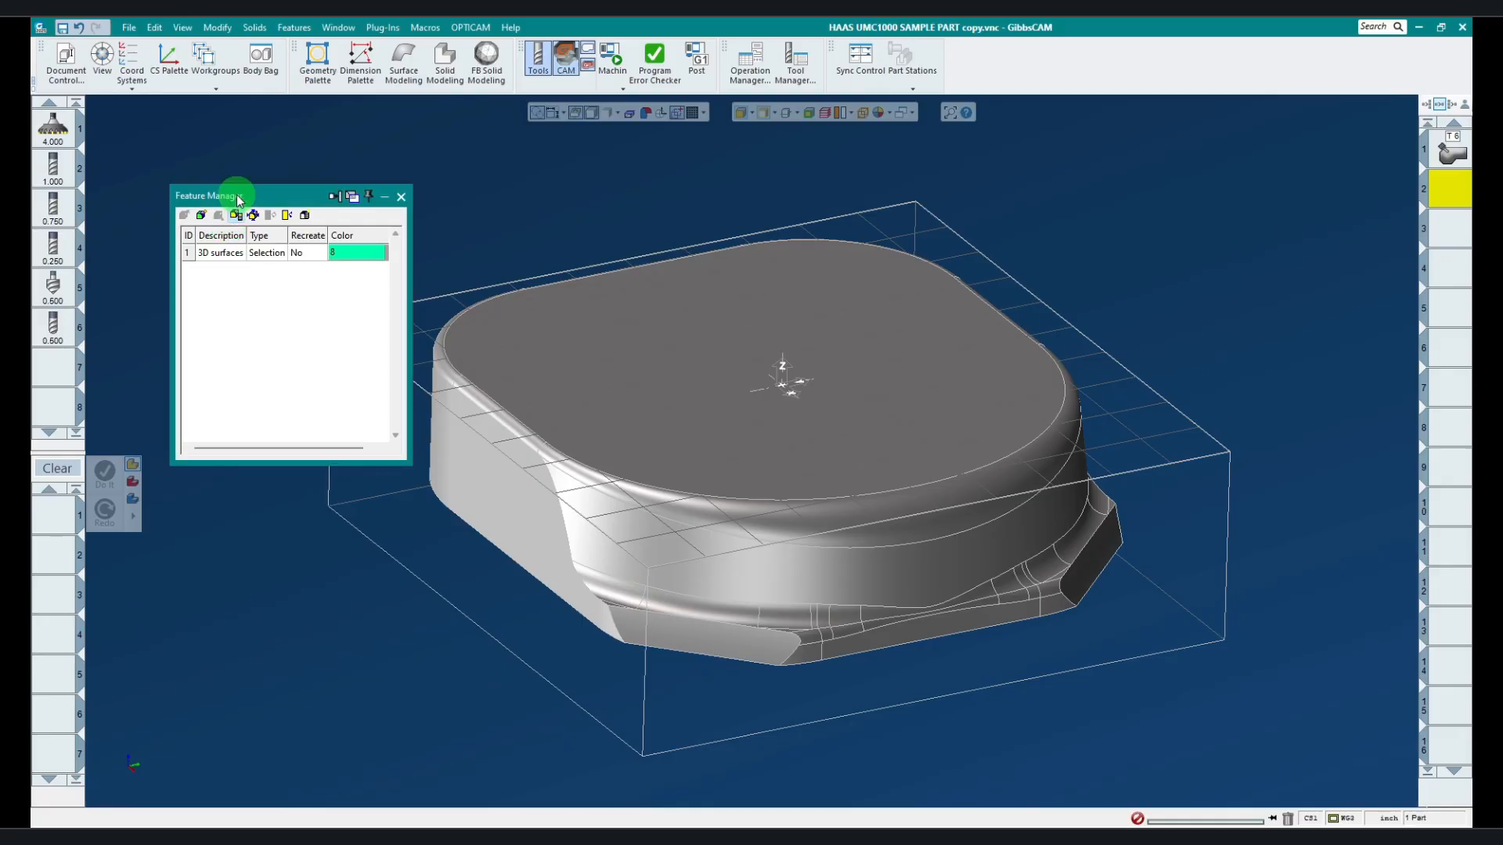
pyautogui.click(225, 254)
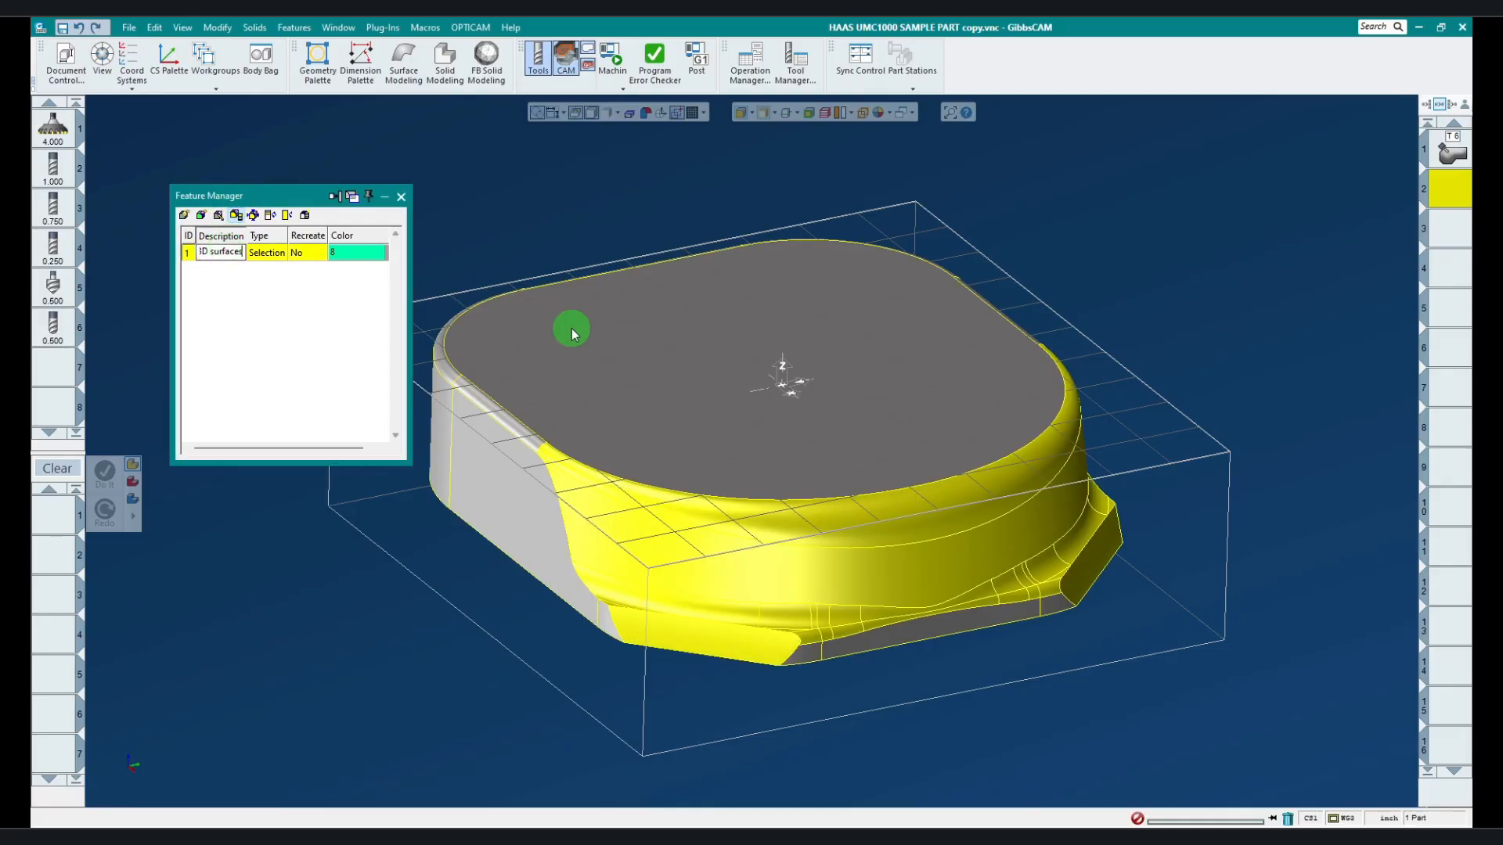
pyautogui.moveTo(570, 326); pyautogui.dragTo(852, 447, button='middle')
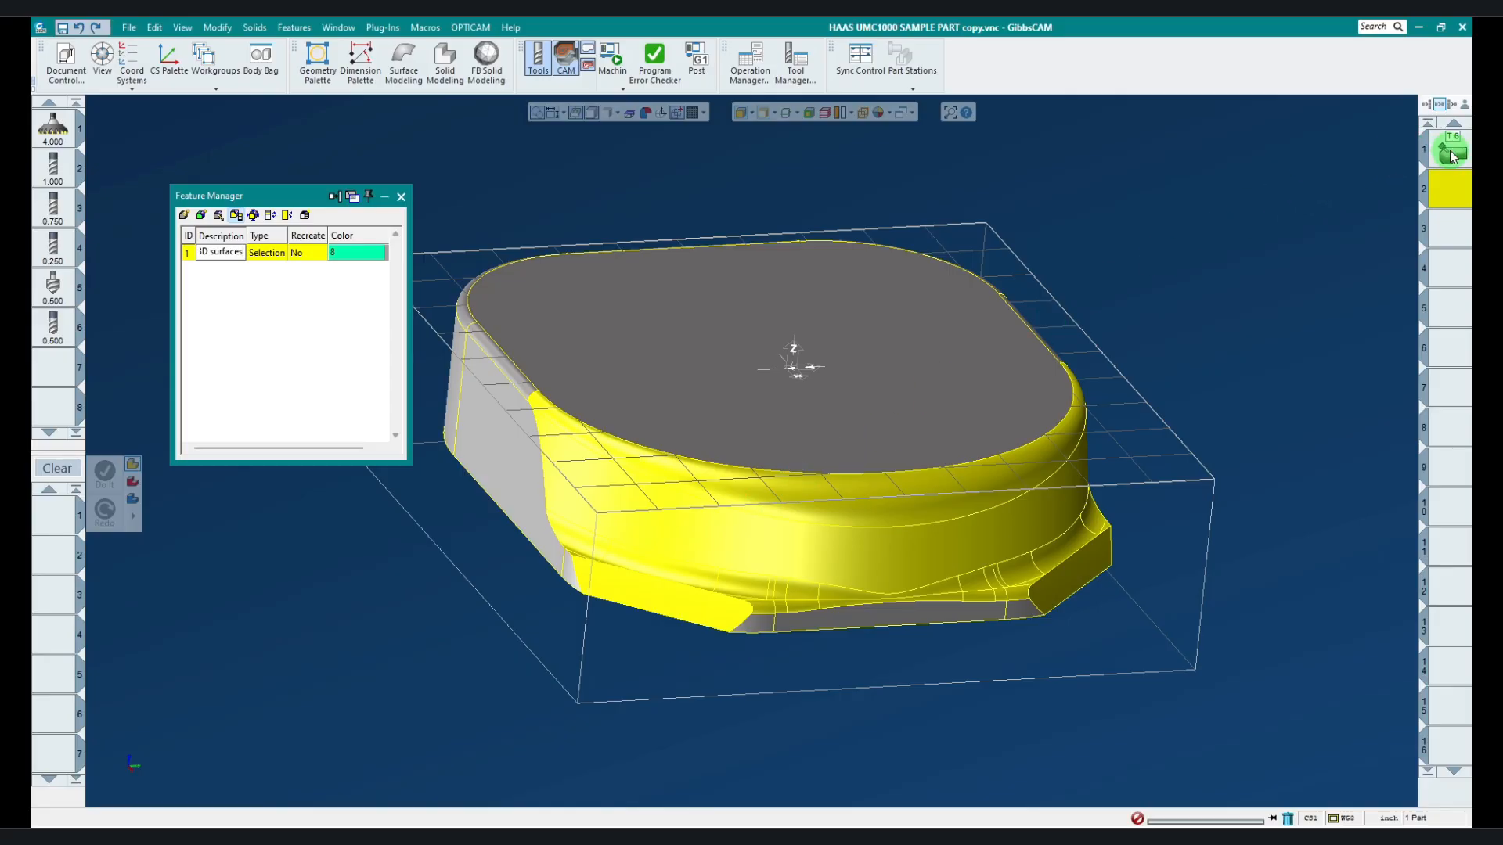
# - Open the existing 5-axis process and bring up its drive surface selection from the surface path settings
pyautogui.click(1450, 157)
pyautogui.doubleClick(1450, 156)
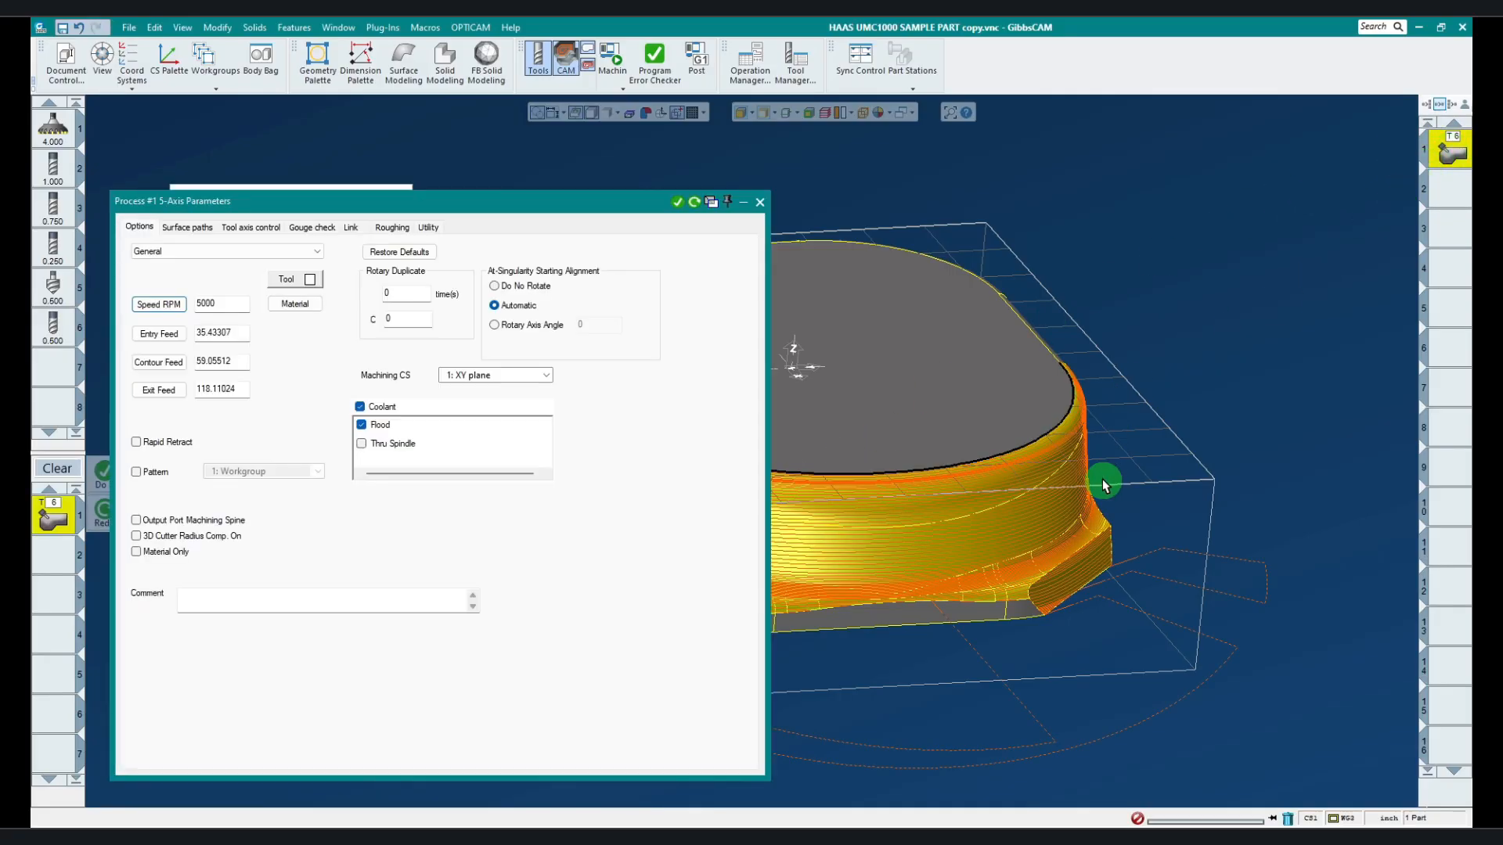
pyautogui.moveTo(1102, 479); pyautogui.dragTo(1295, 524, button='middle')
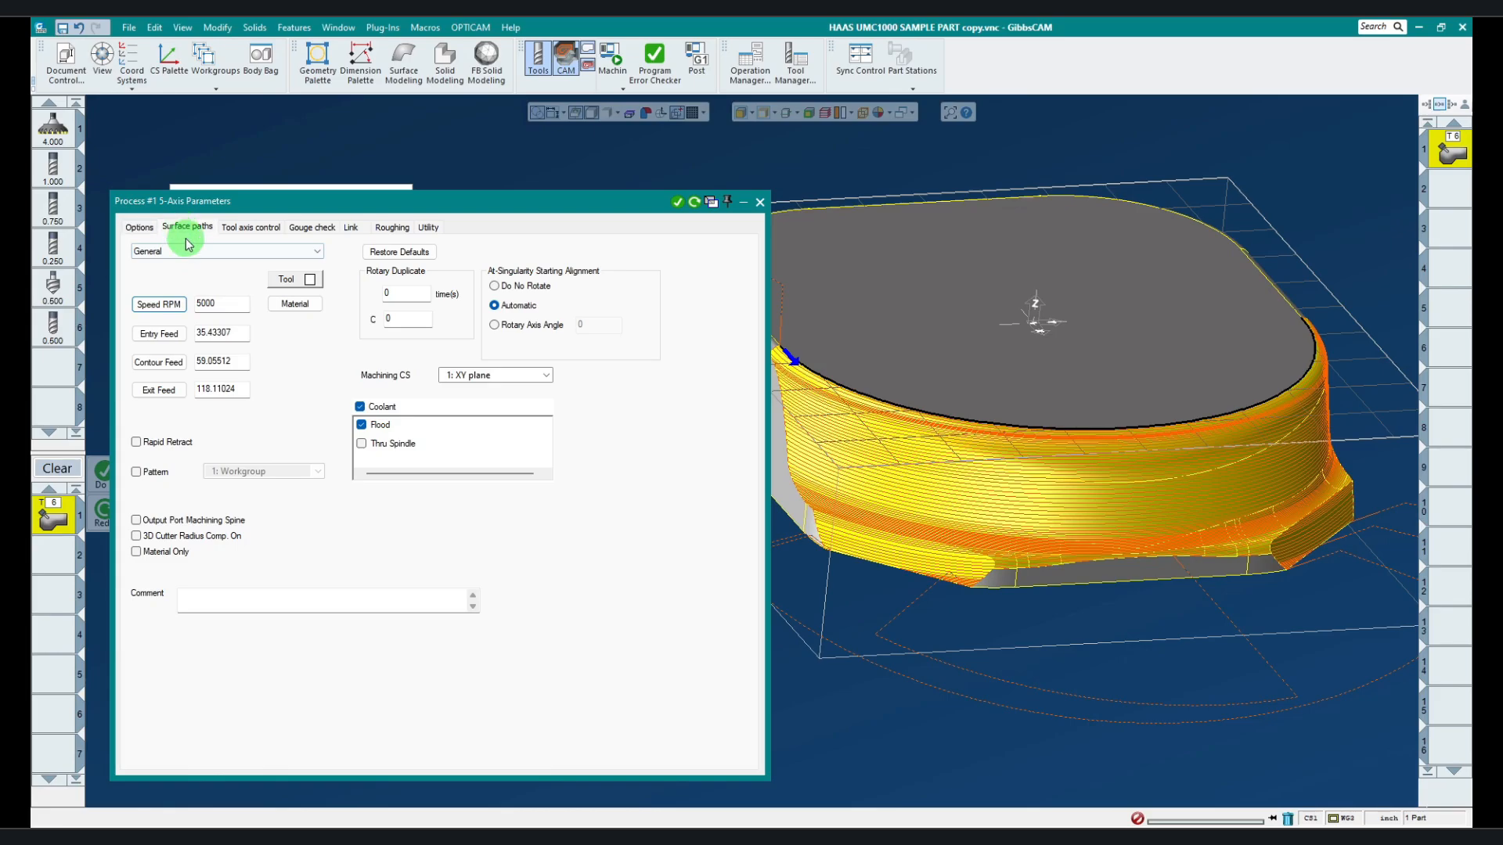
pyautogui.click(213, 244)
pyautogui.click(197, 365)
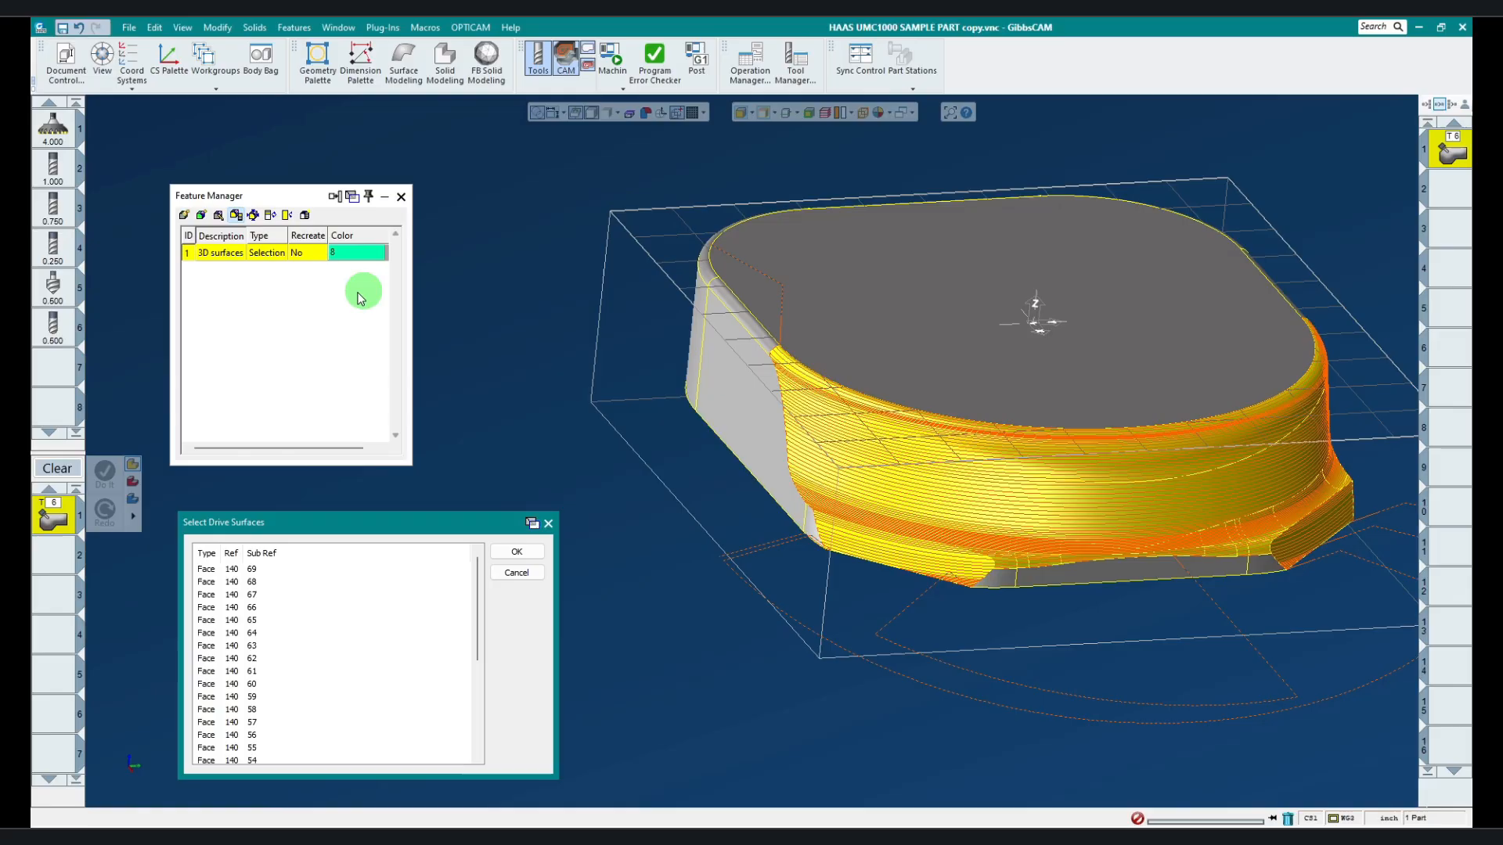
# - Clear the drive surfaces, reassign them using the 3D surfaces feature, and regenerate the 5-axis toolpath
pyautogui.click(546, 291)
pyautogui.moveTo(1096, 462); pyautogui.dragTo(1079, 553, button='middle')
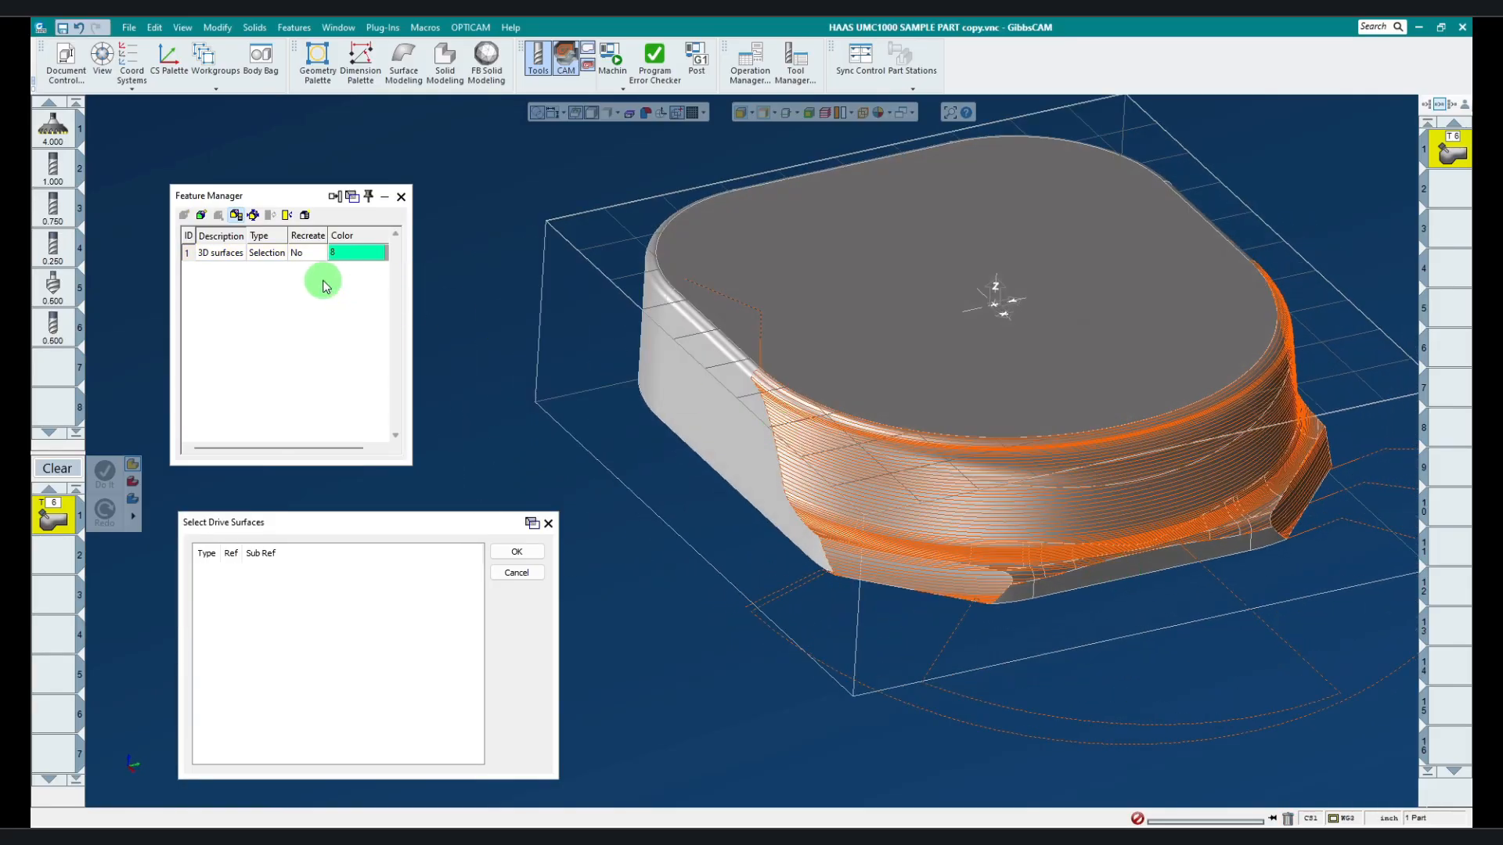
pyautogui.click(207, 258)
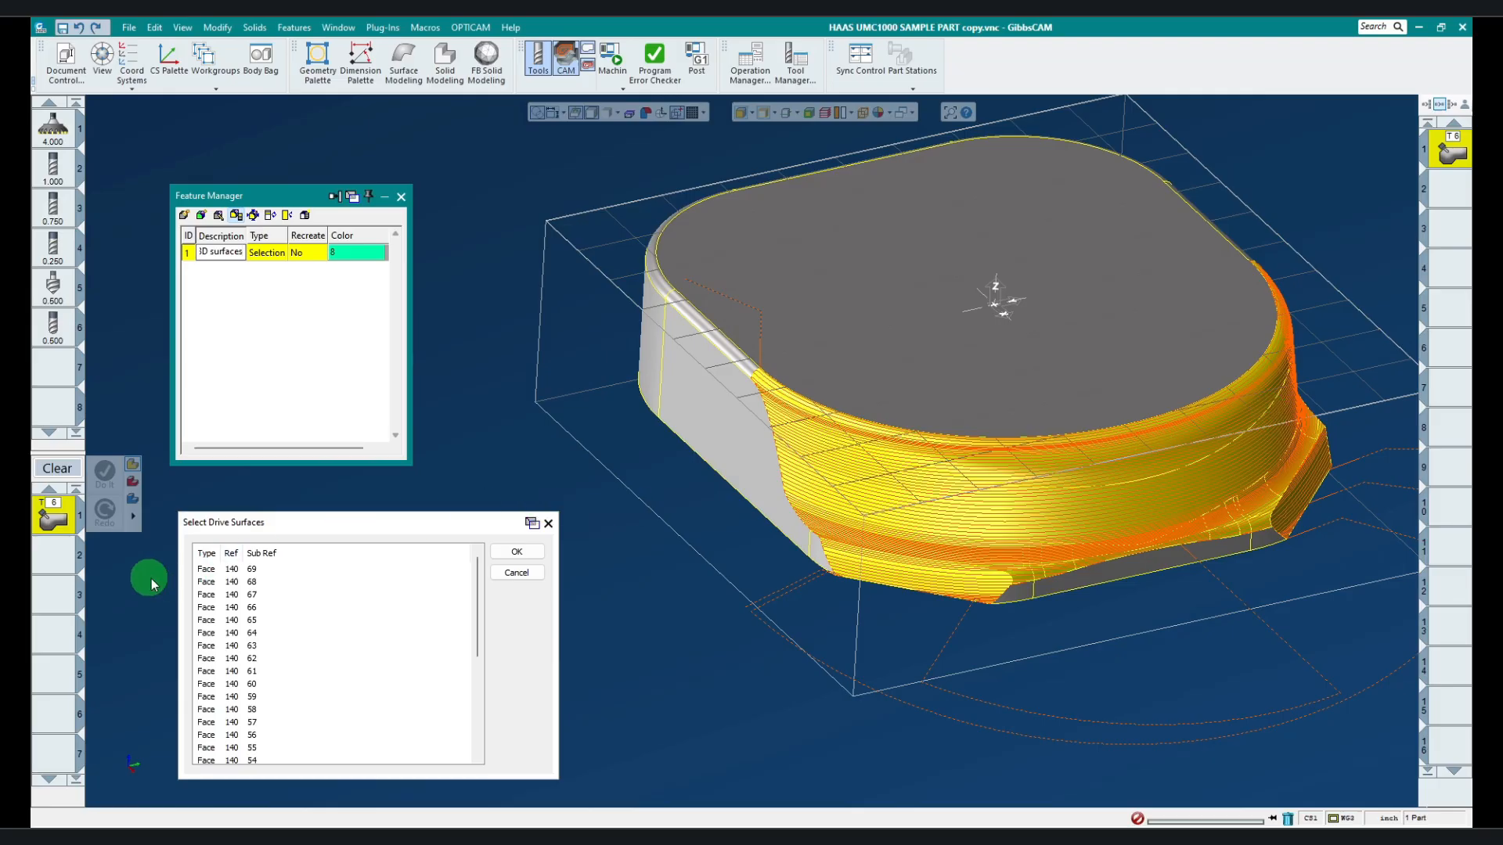
pyautogui.click(515, 552)
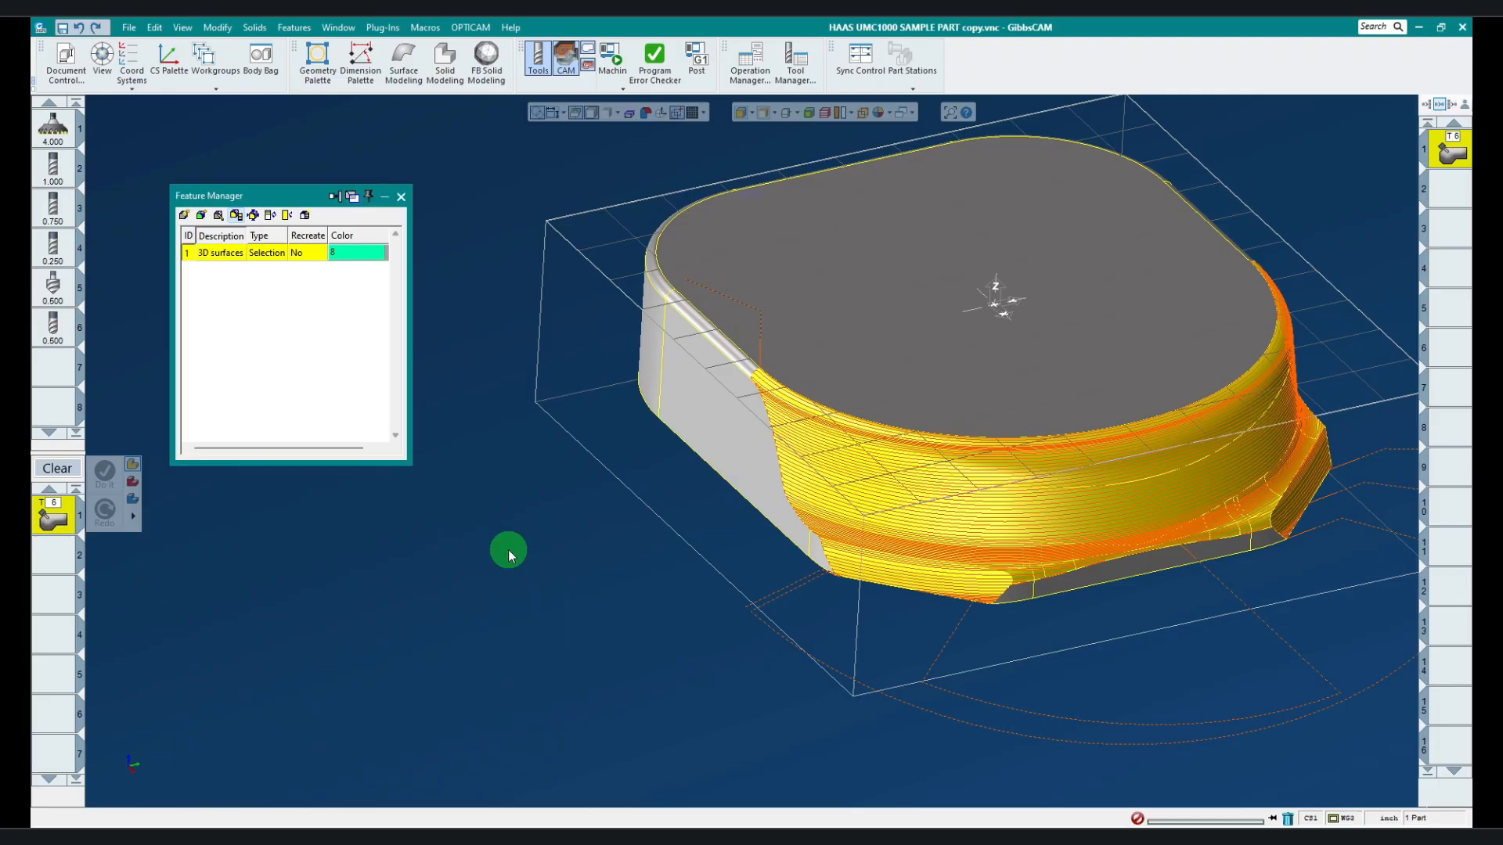
pyautogui.click(694, 201)
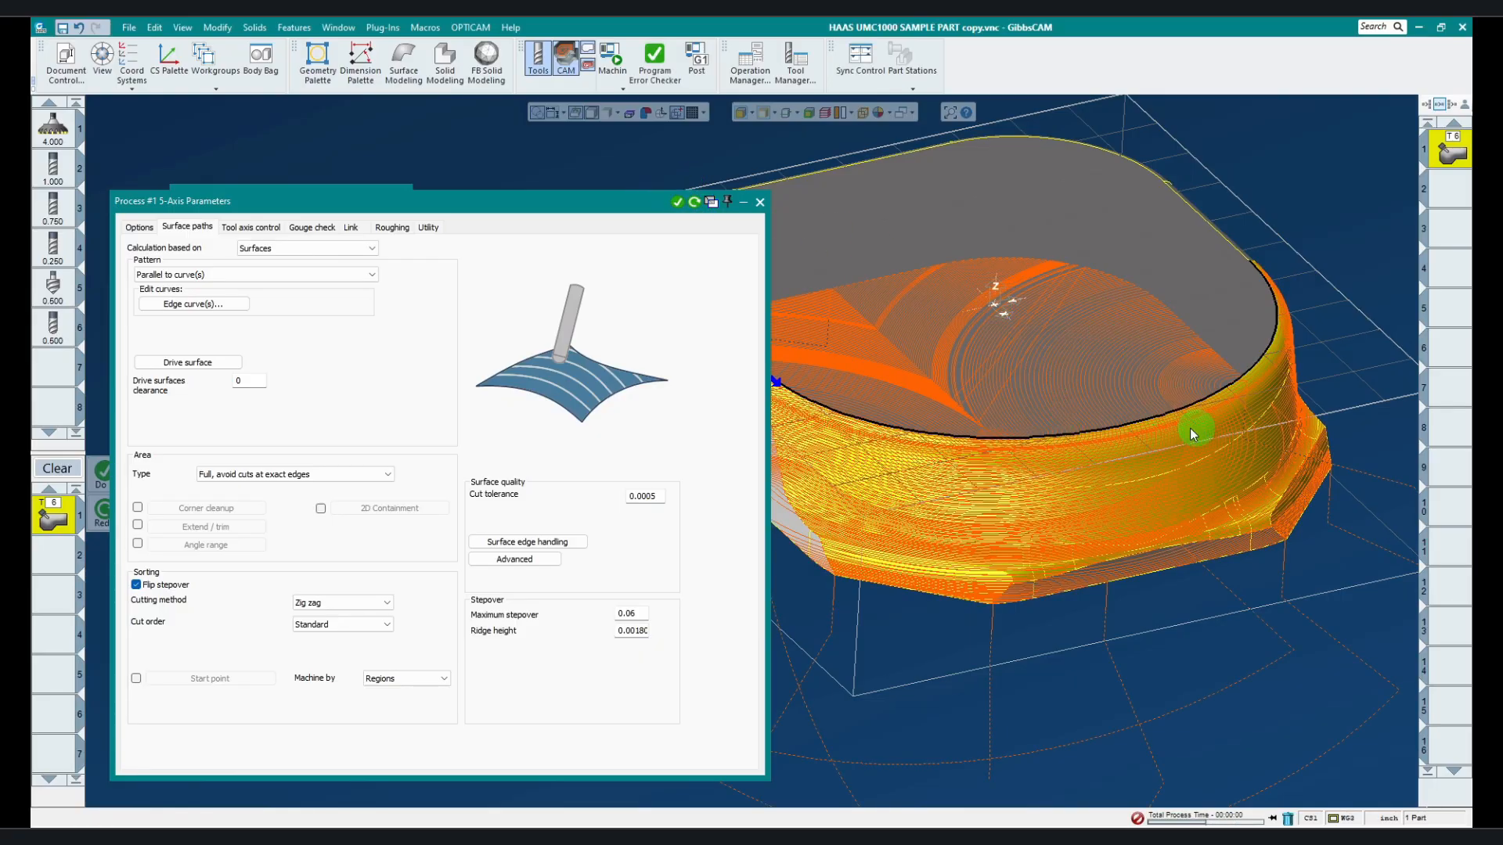
pyautogui.moveTo(1282, 578); pyautogui.dragTo(1237, 641, button='middle')
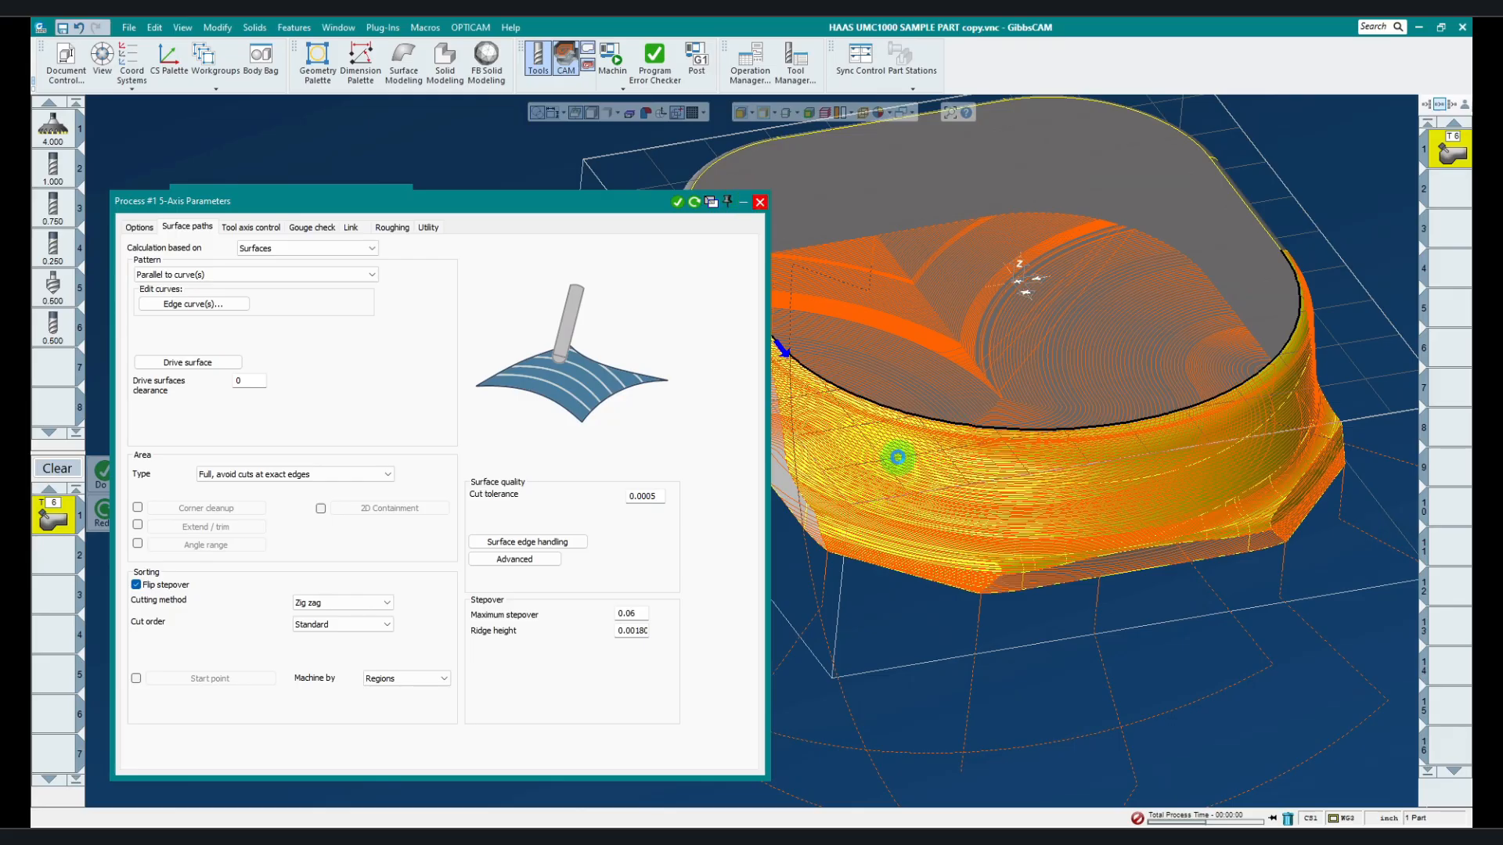
# - Clear the face selection and inspect the regenerated toolpath from below the part
pyautogui.click(899, 457)
pyautogui.rightClick(898, 458)
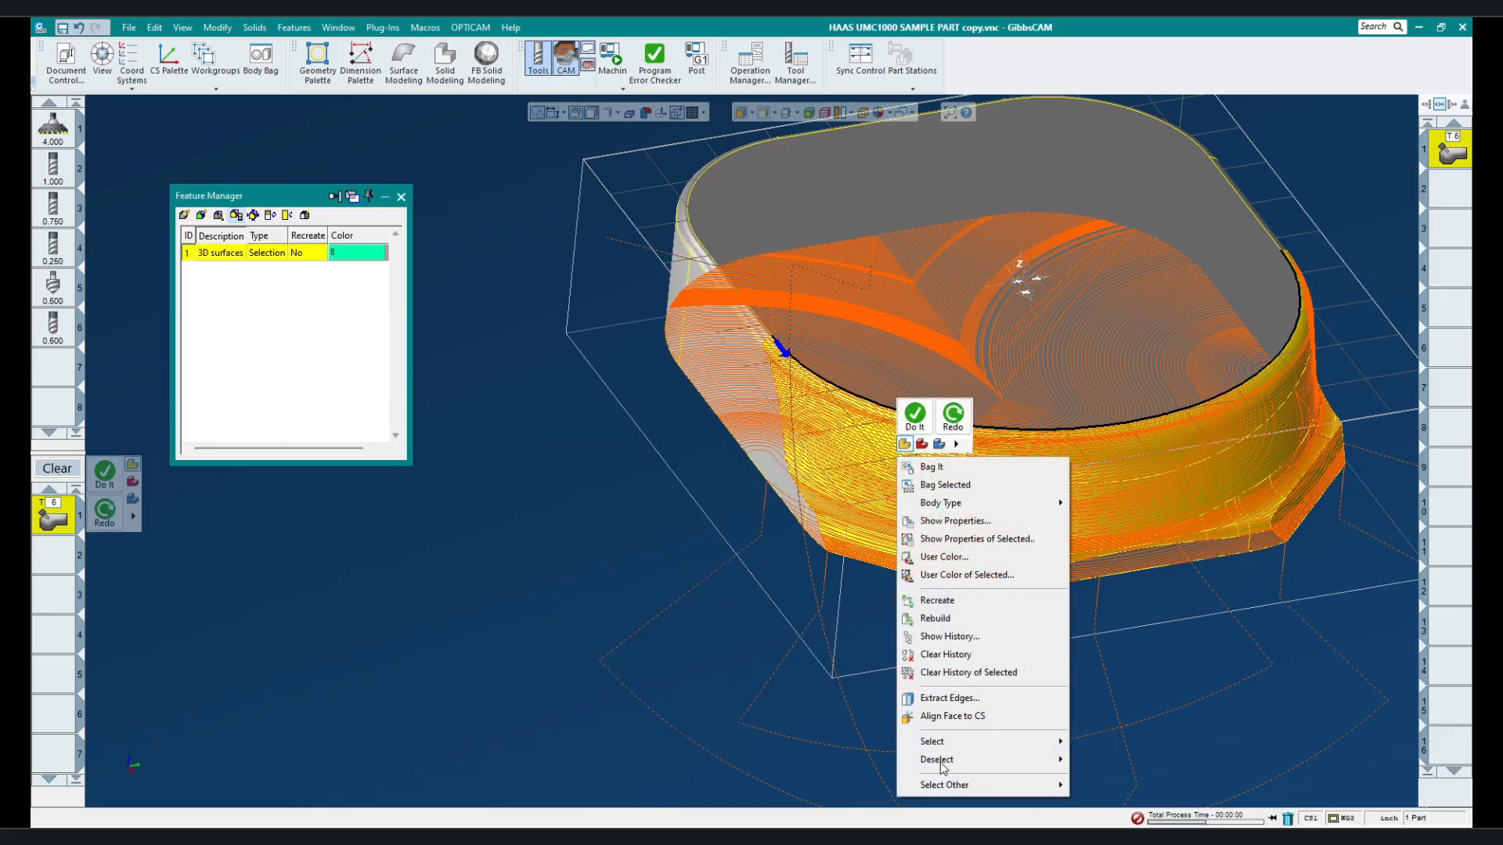
pyautogui.click(870, 570)
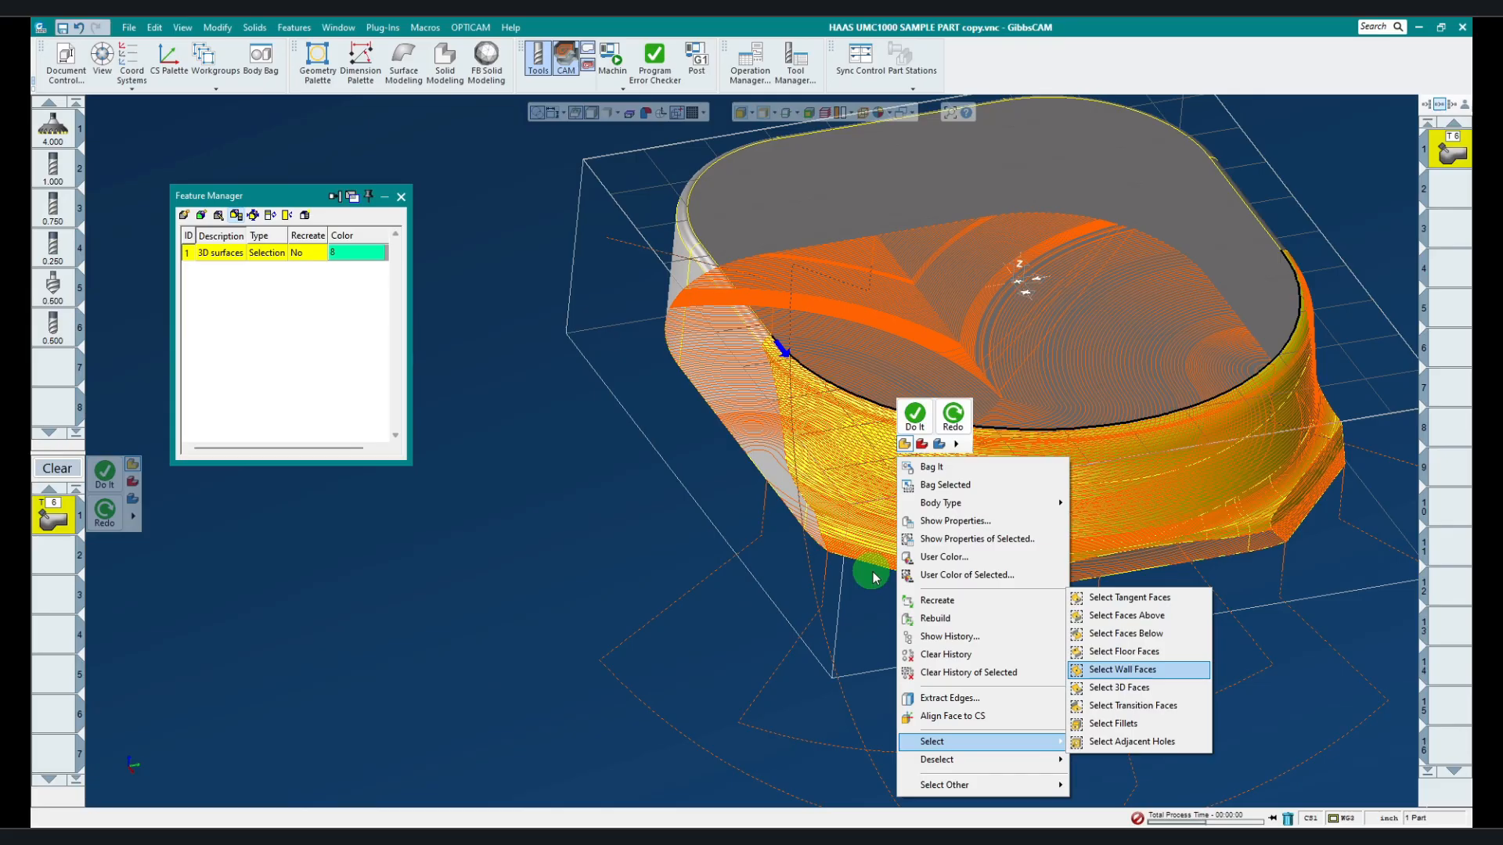
pyautogui.click(831, 667)
pyautogui.moveTo(922, 436); pyautogui.dragTo(891, 606, button='middle')
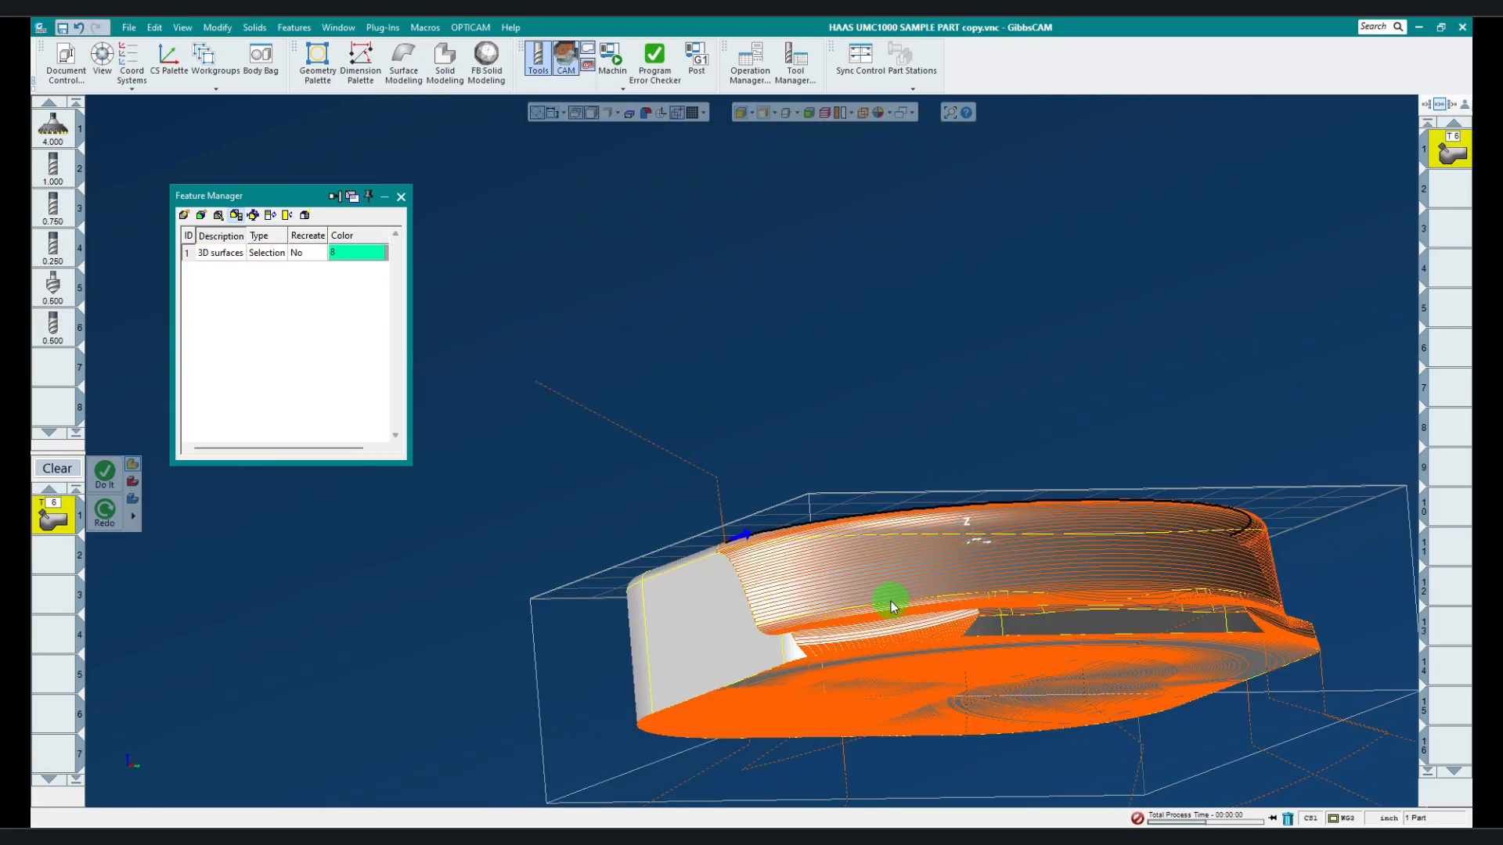
# - Deselect the 5-axis operation and select the part's grouped faces through the 3D surfaces feature
pyautogui.click(1442, 206)
pyautogui.moveTo(990, 409); pyautogui.dragTo(943, 526, button='middle')
pyautogui.click(303, 326)
pyautogui.click(210, 246)
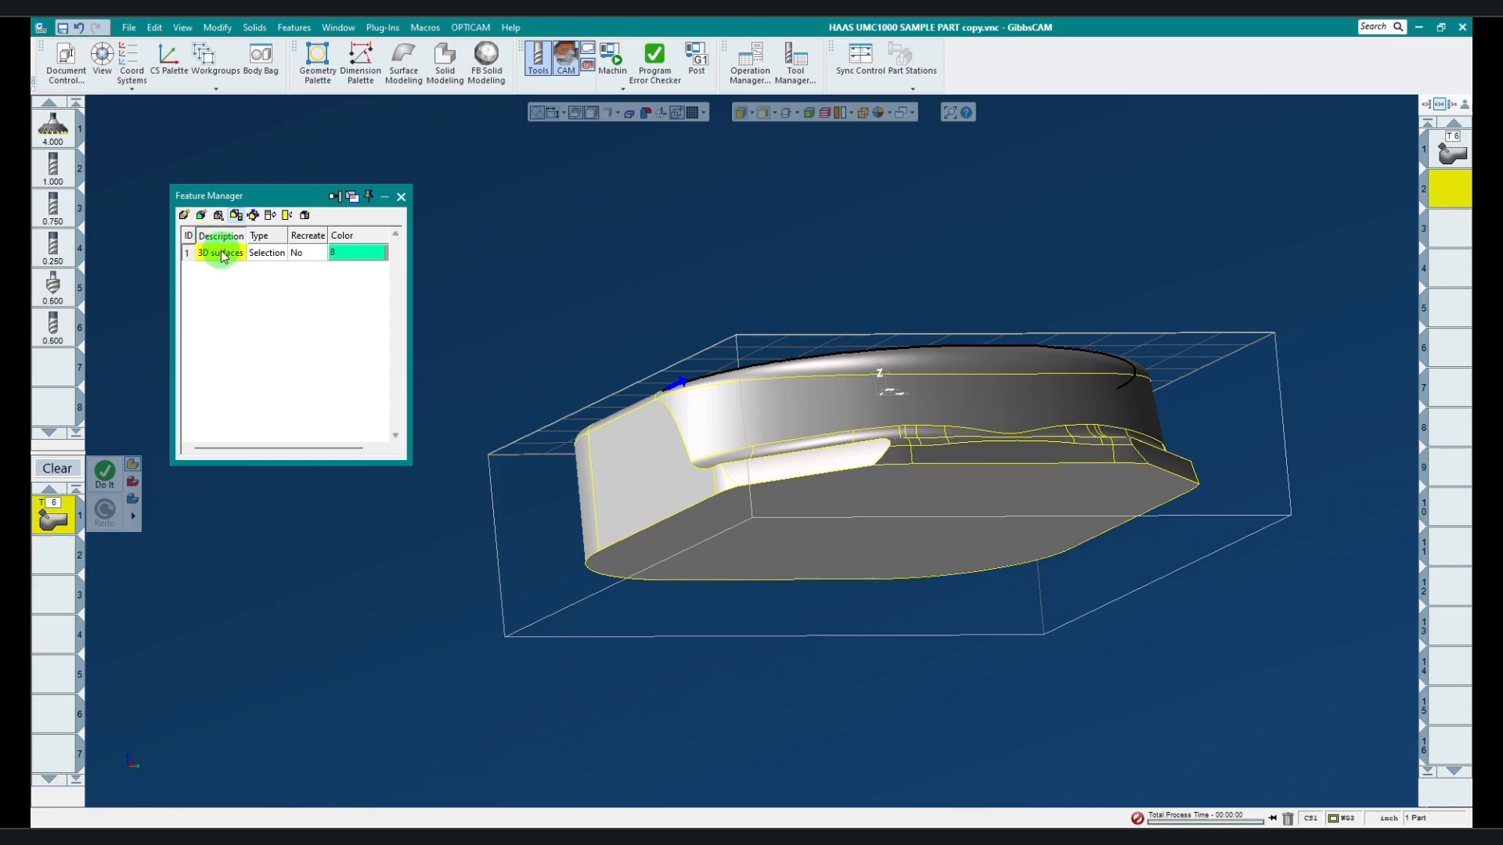
pyautogui.click(223, 256)
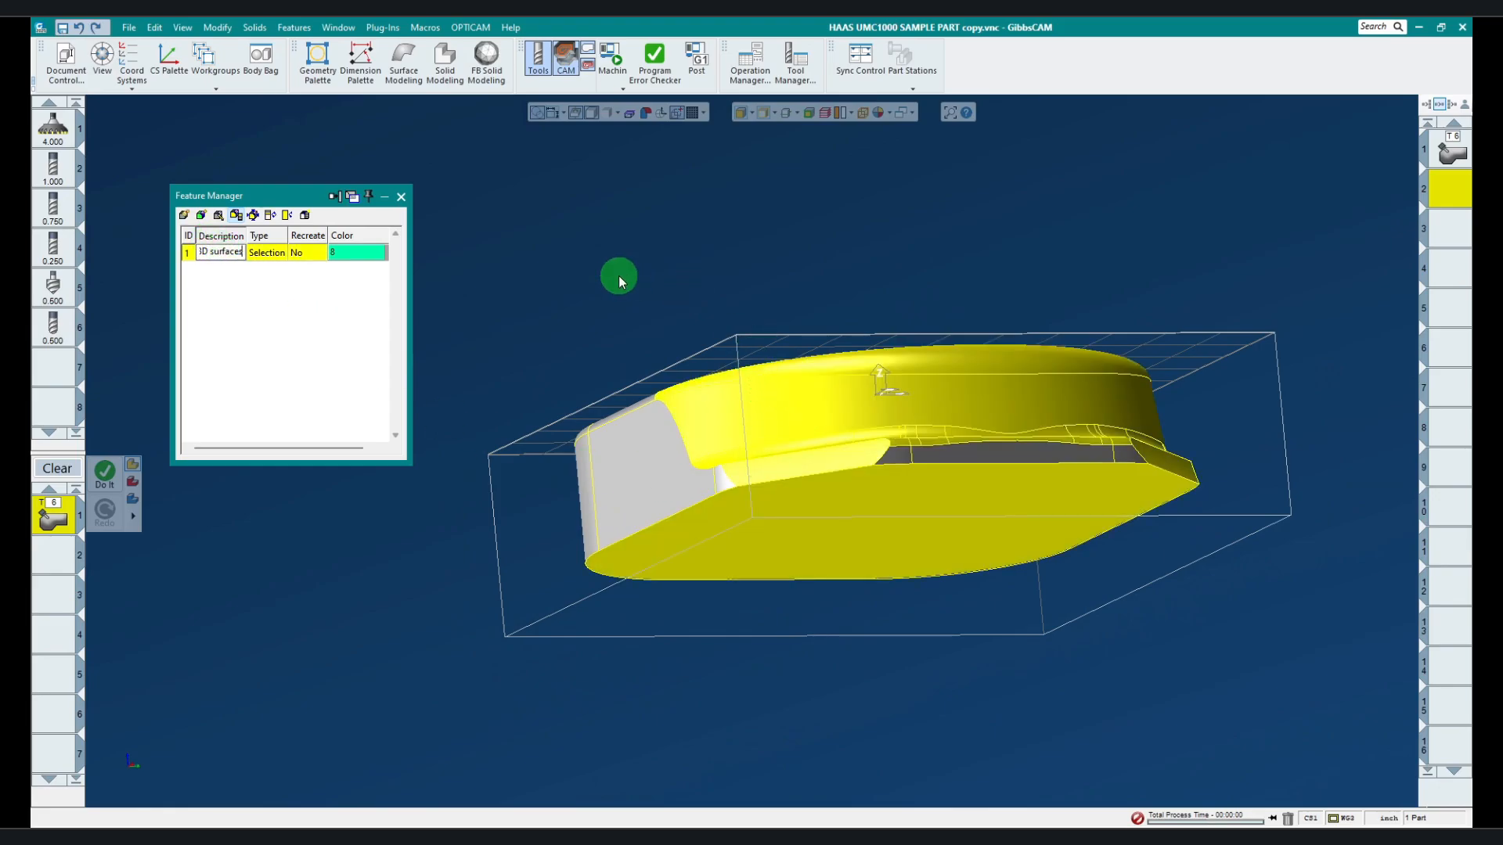
# - Remove the large bottom face from the selection, update the 3D surfaces feature with the remaining faces, and clear the selection
pyautogui.moveTo(1180, 313); pyautogui.dragTo(1074, 299, button='middle')
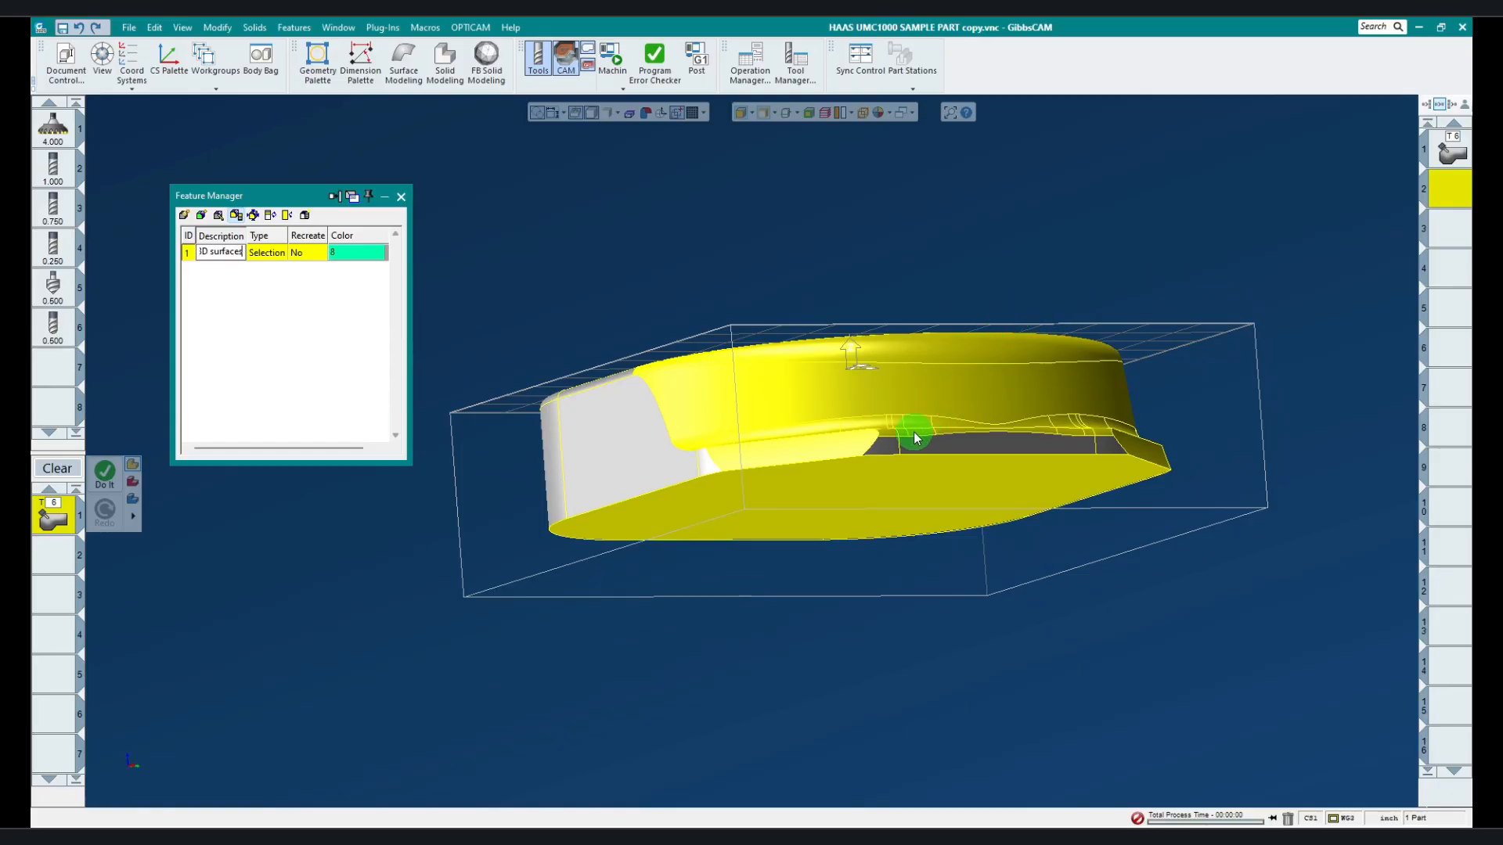
pyautogui.click(828, 489)
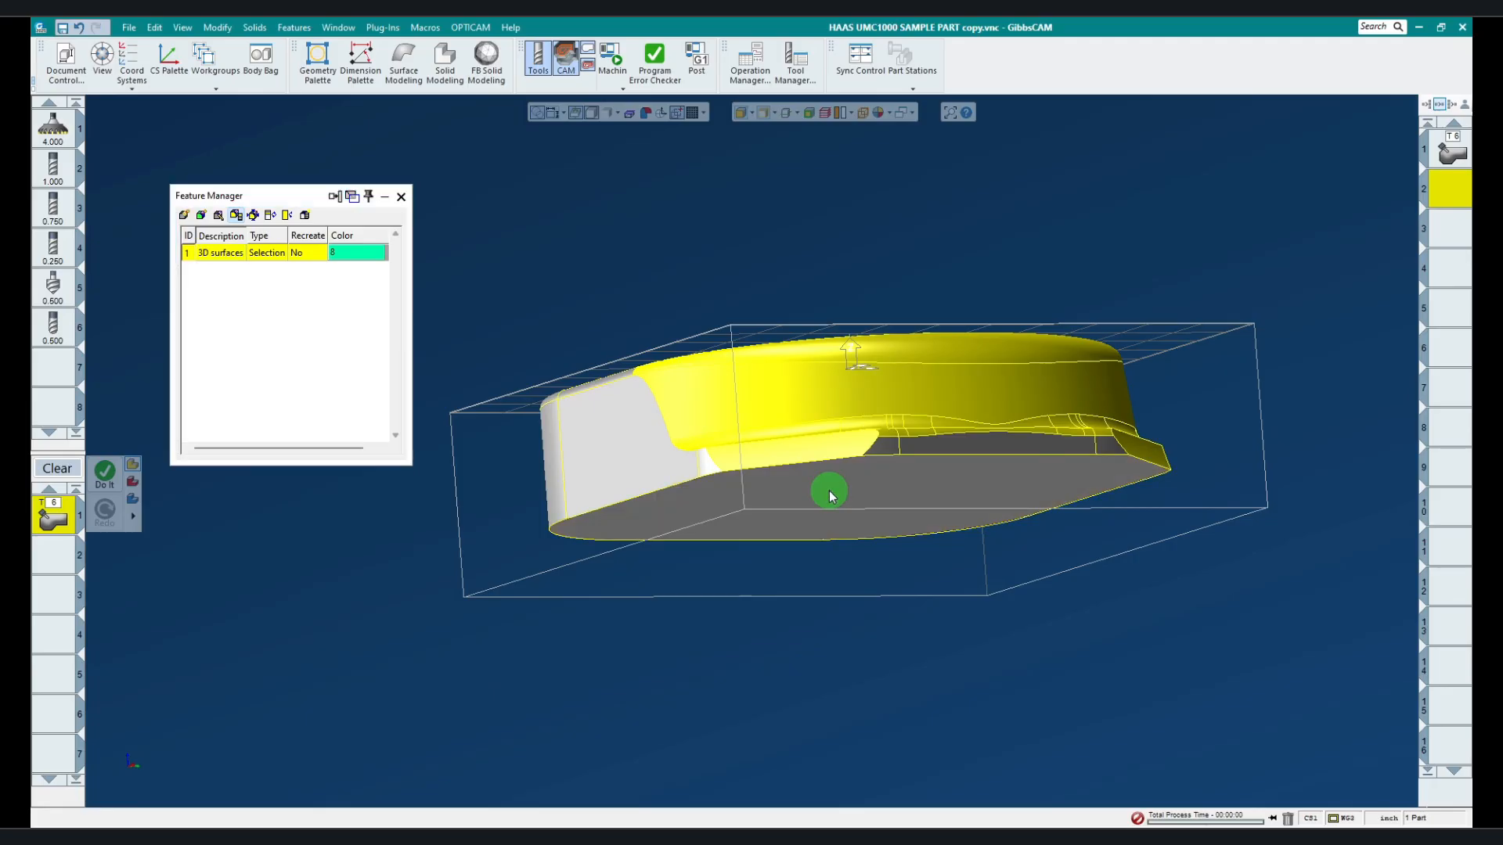
pyautogui.click(463, 473)
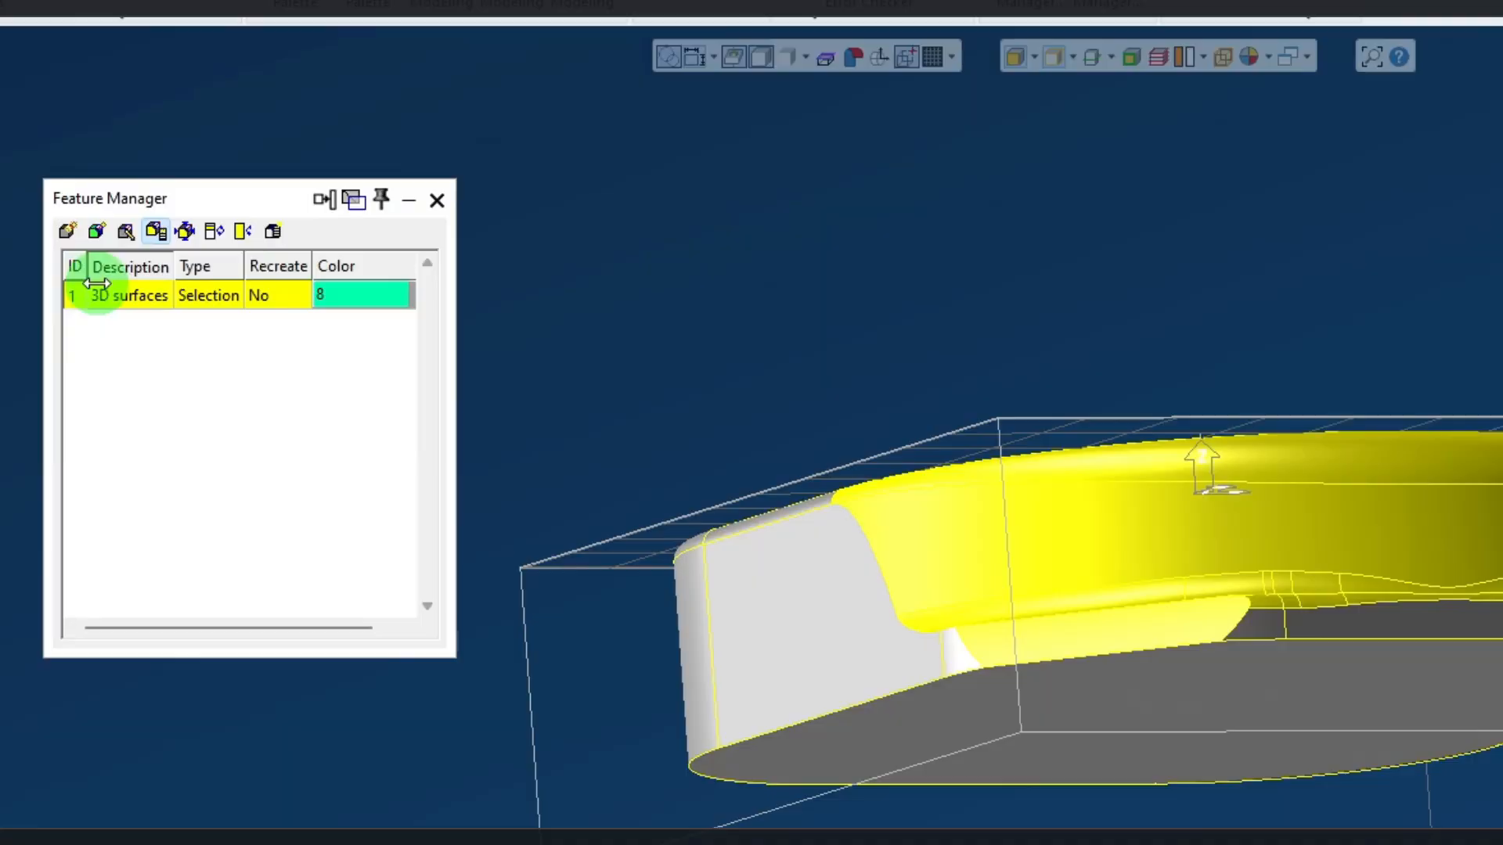
pyautogui.click(125, 234)
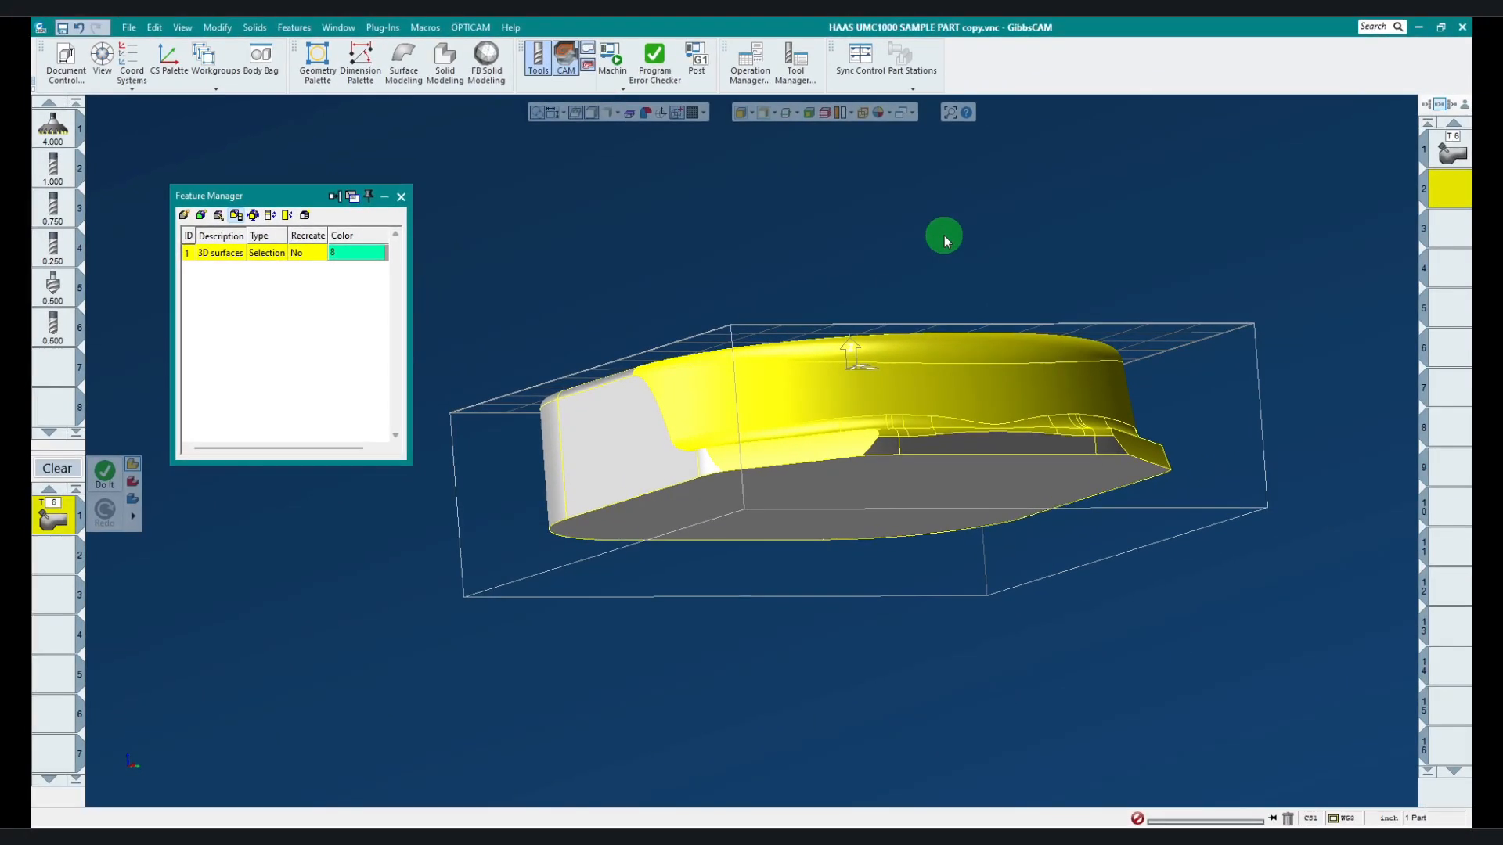
pyautogui.click(1022, 243)
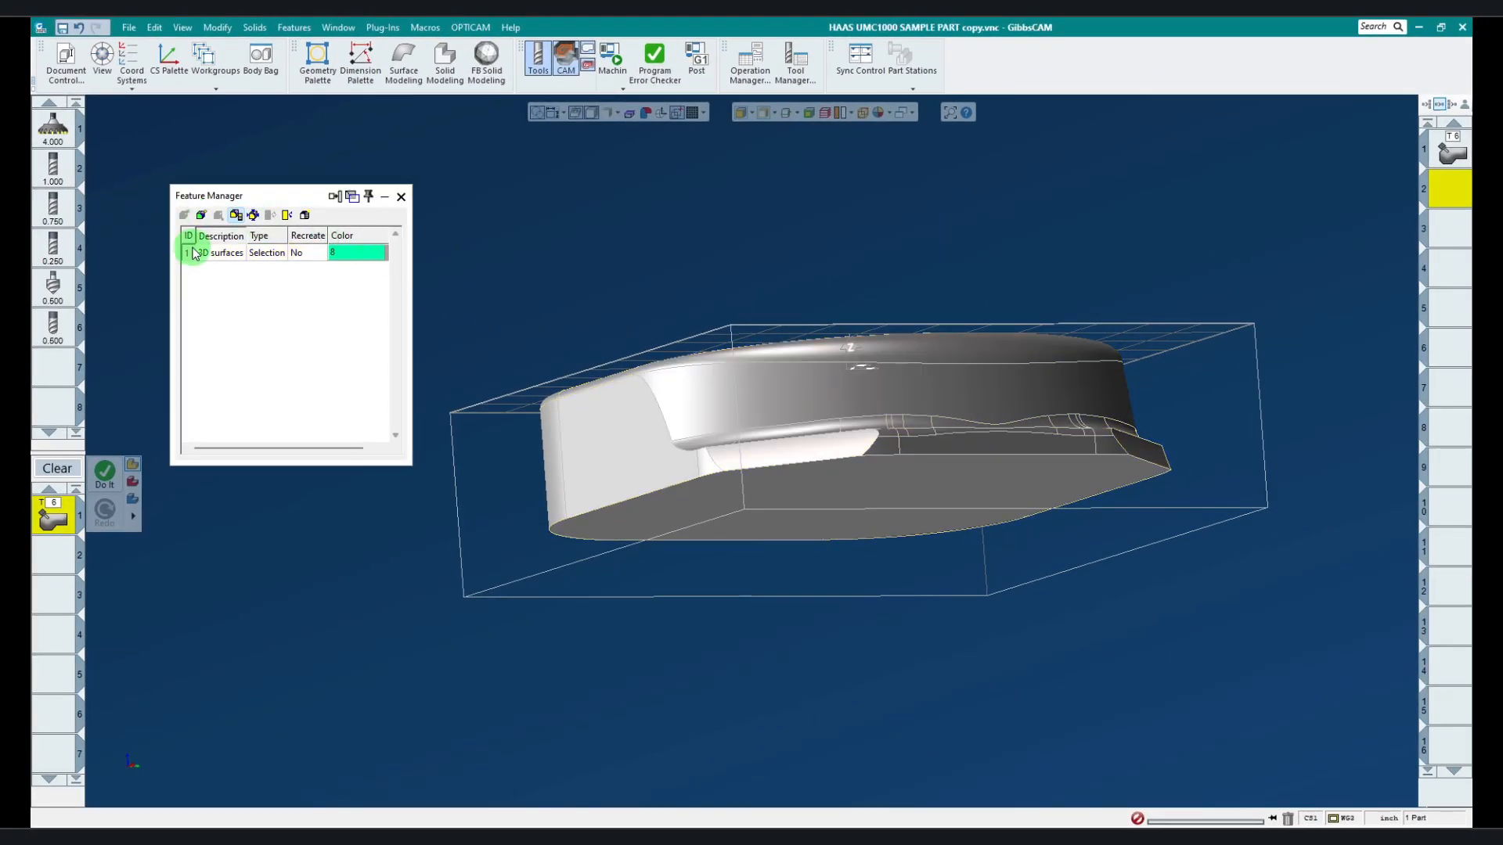
# - Select the updated 3D surfaces feature and bring up the drive surface selection of the existing 5-axis process
pyautogui.click(195, 253)
pyautogui.moveTo(838, 495); pyautogui.dragTo(1409, 245)
pyautogui.click(1454, 153)
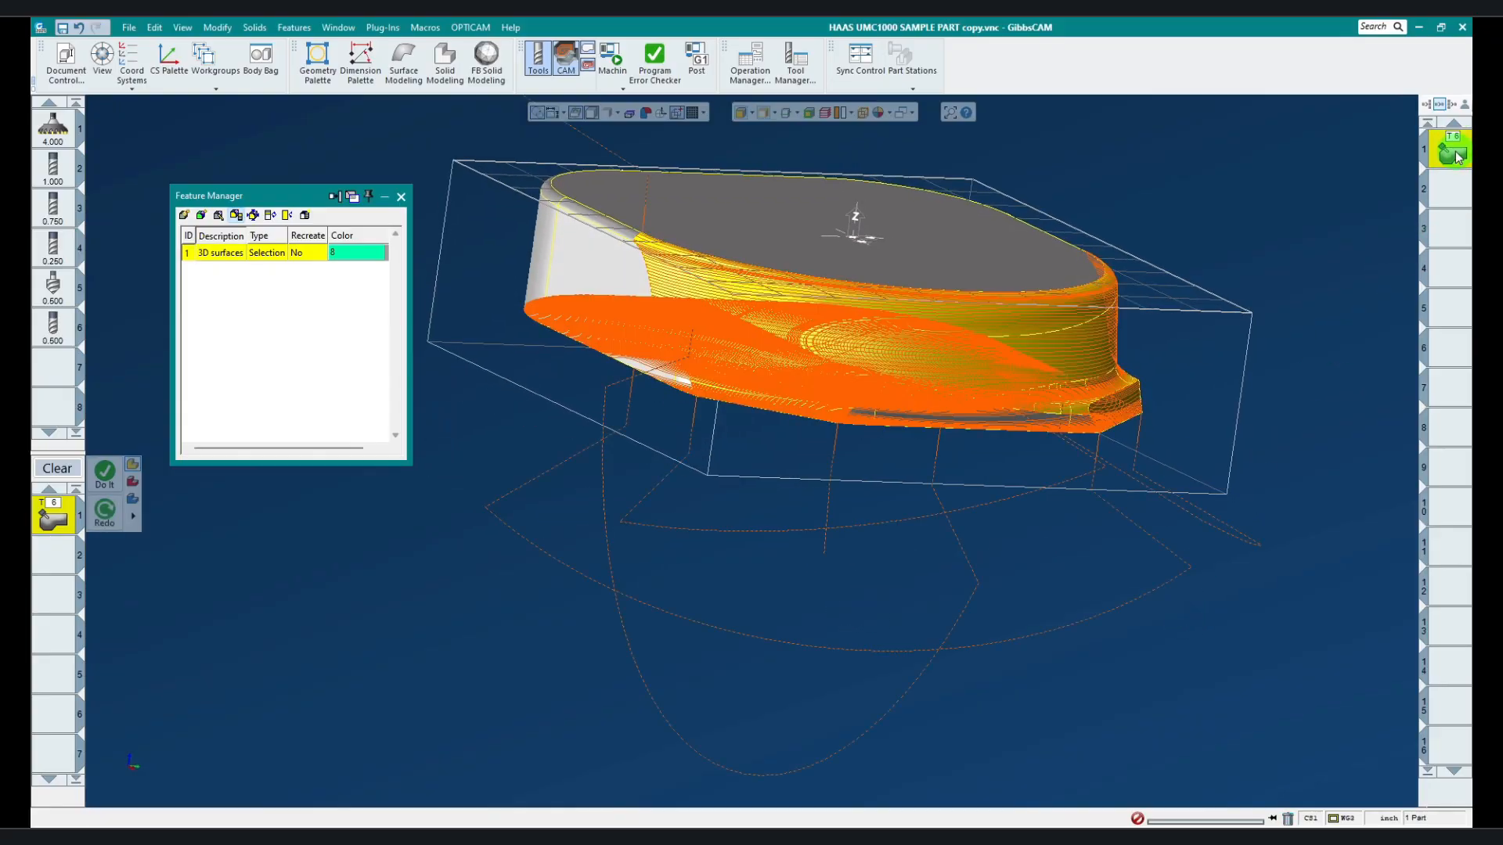
pyautogui.doubleClick(1458, 157)
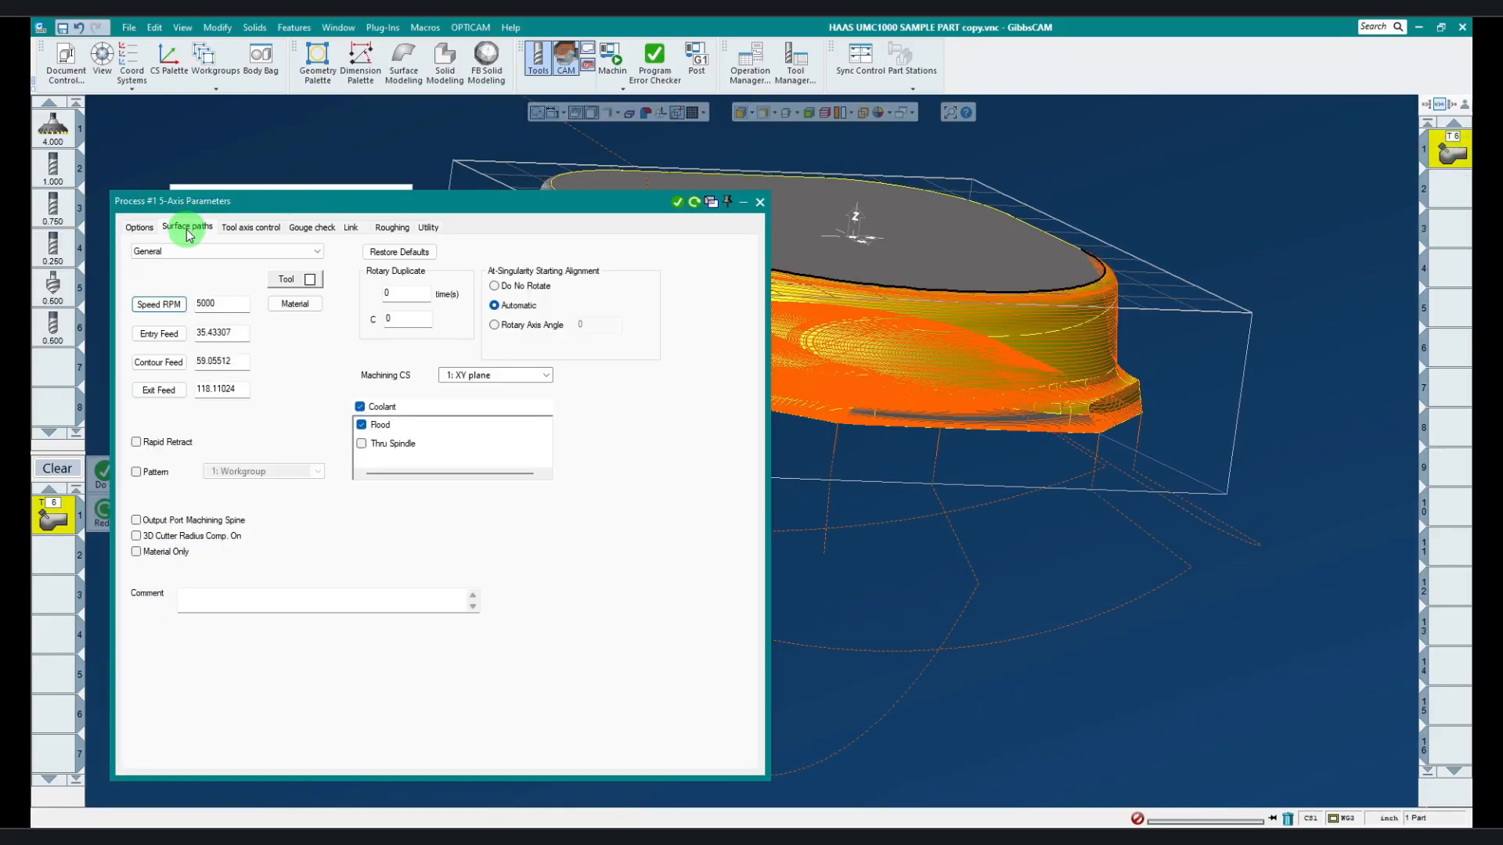
pyautogui.click(187, 229)
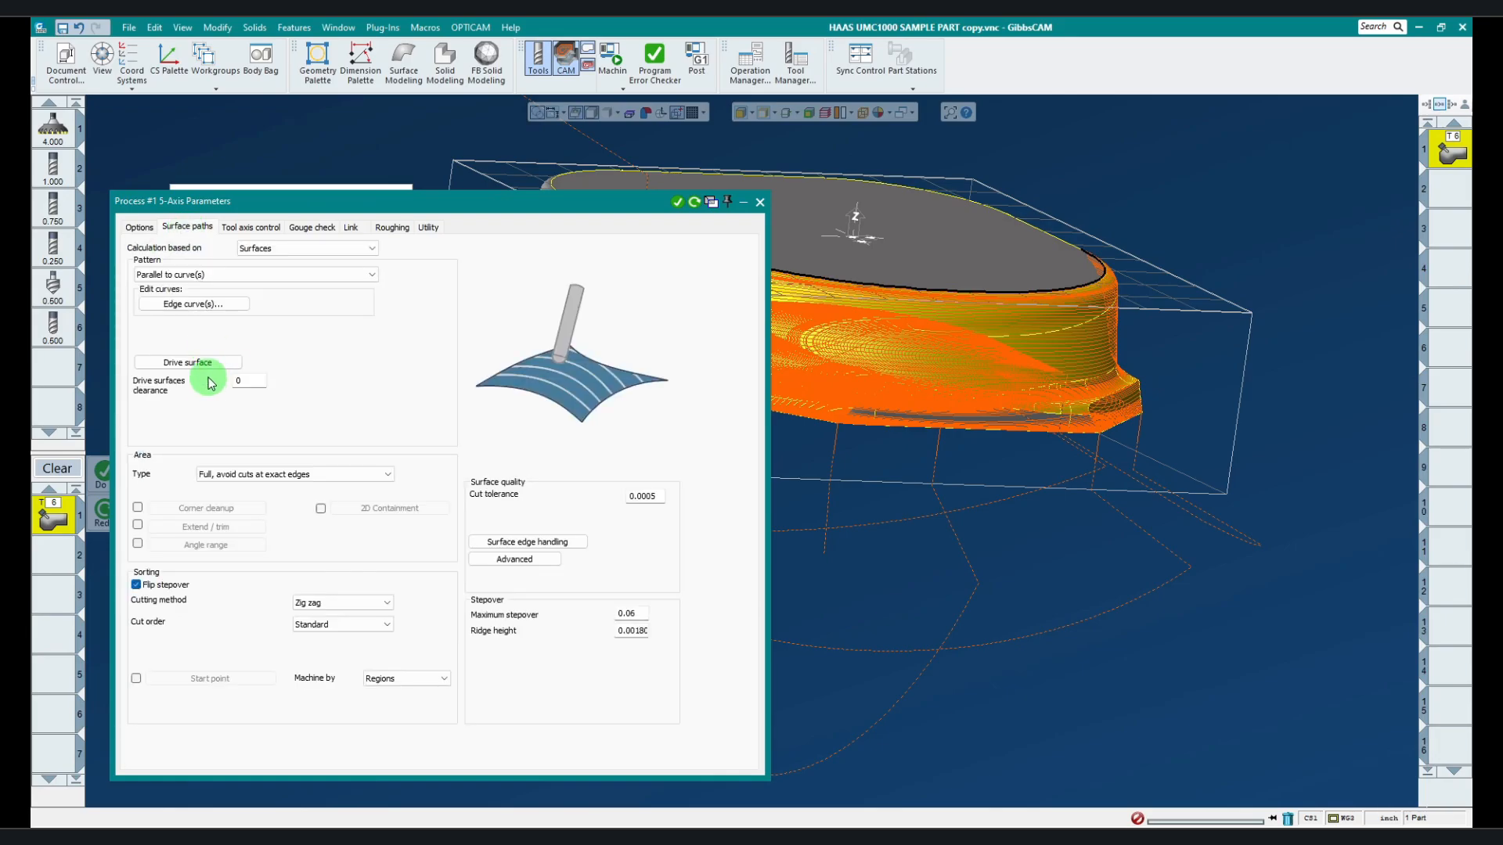
pyautogui.click(188, 362)
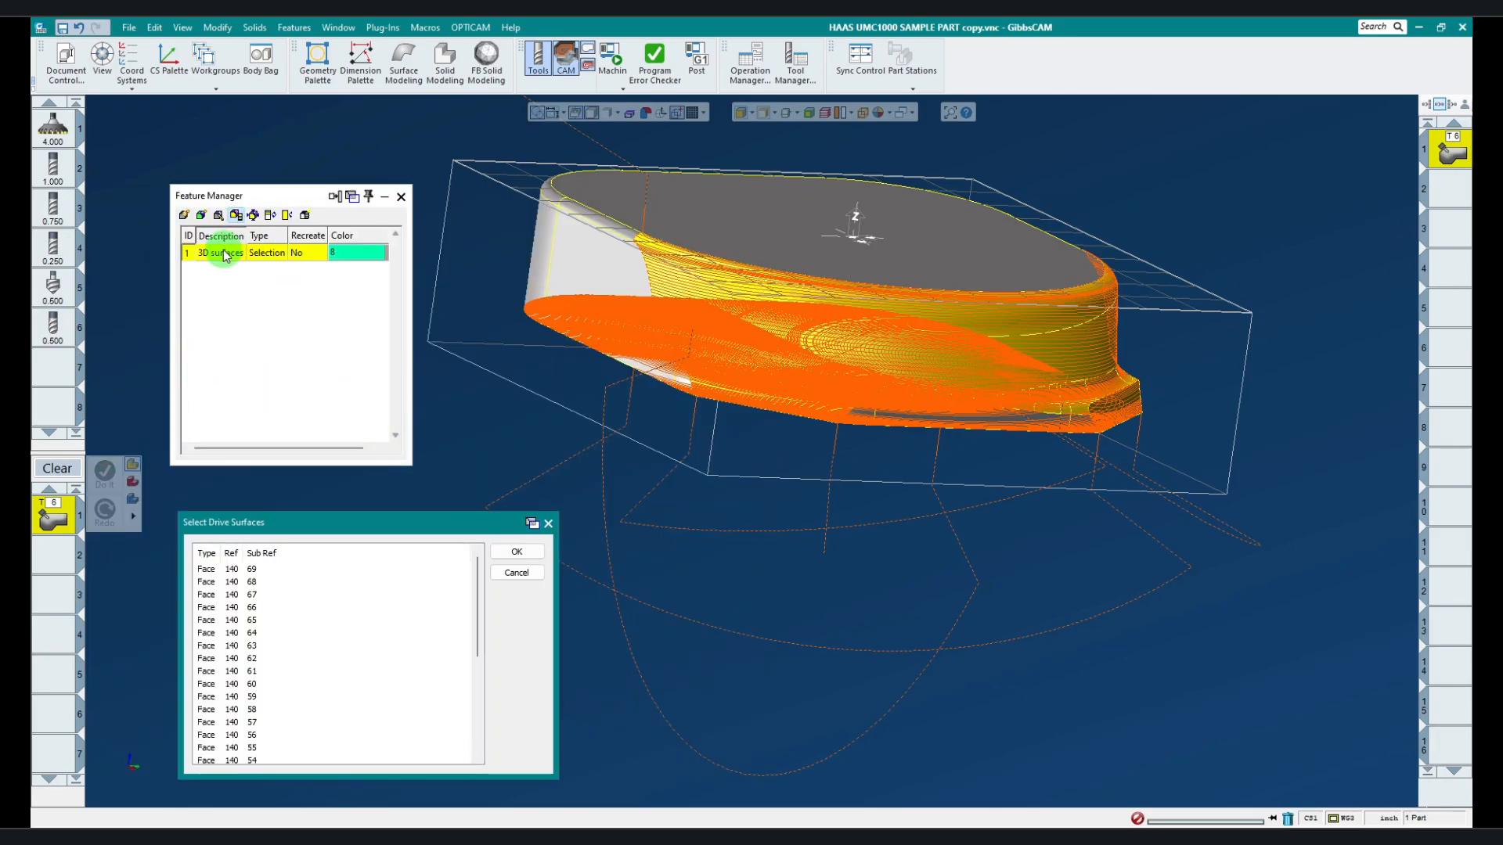
# - Reassign the drive surfaces from the updated 3D surfaces feature and regenerate the 5-axis toolpath
pyautogui.click(225, 252)
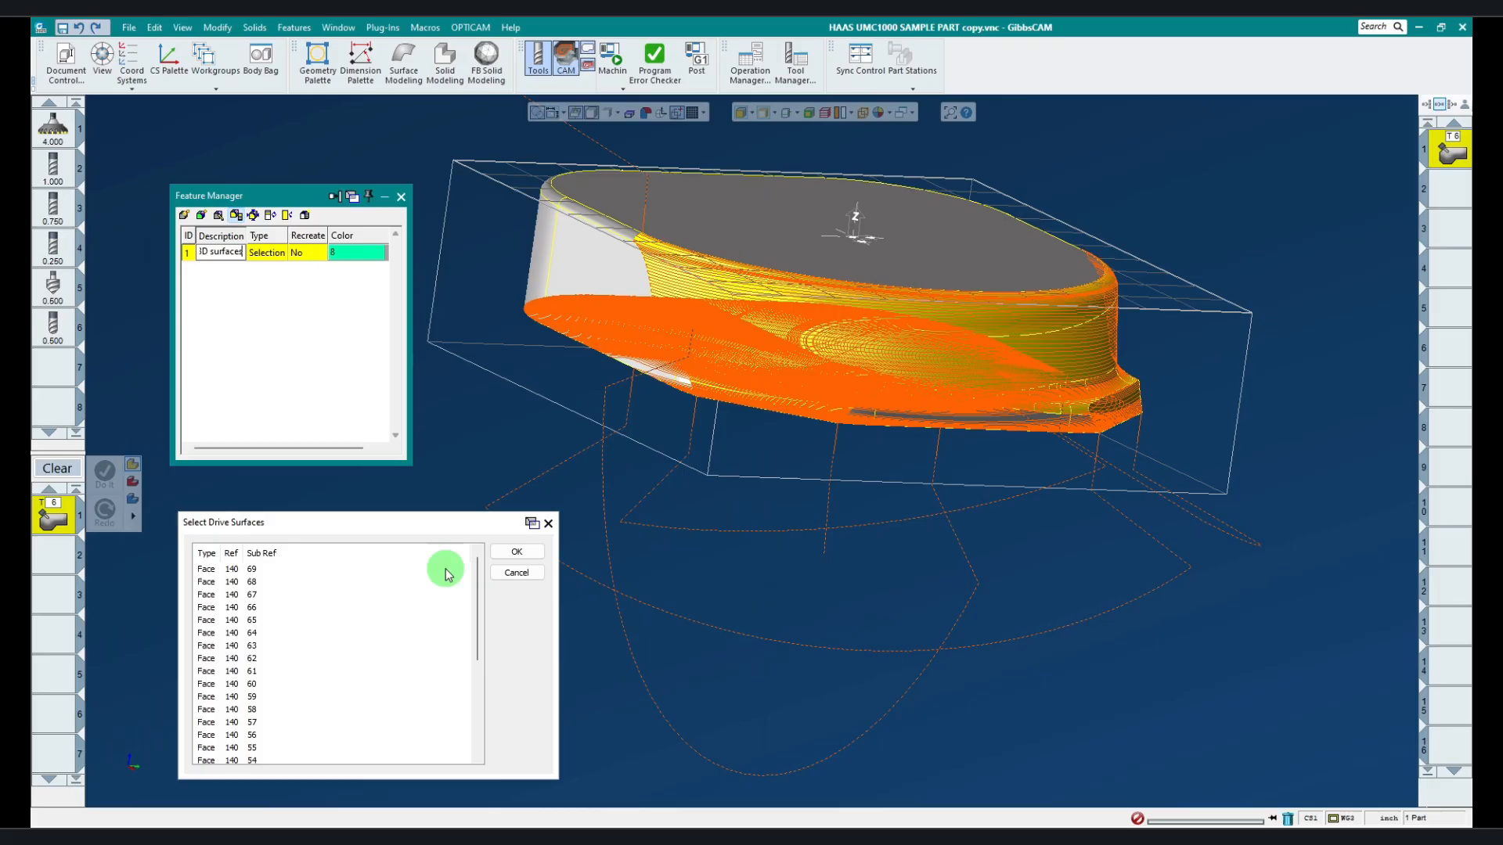
pyautogui.click(516, 552)
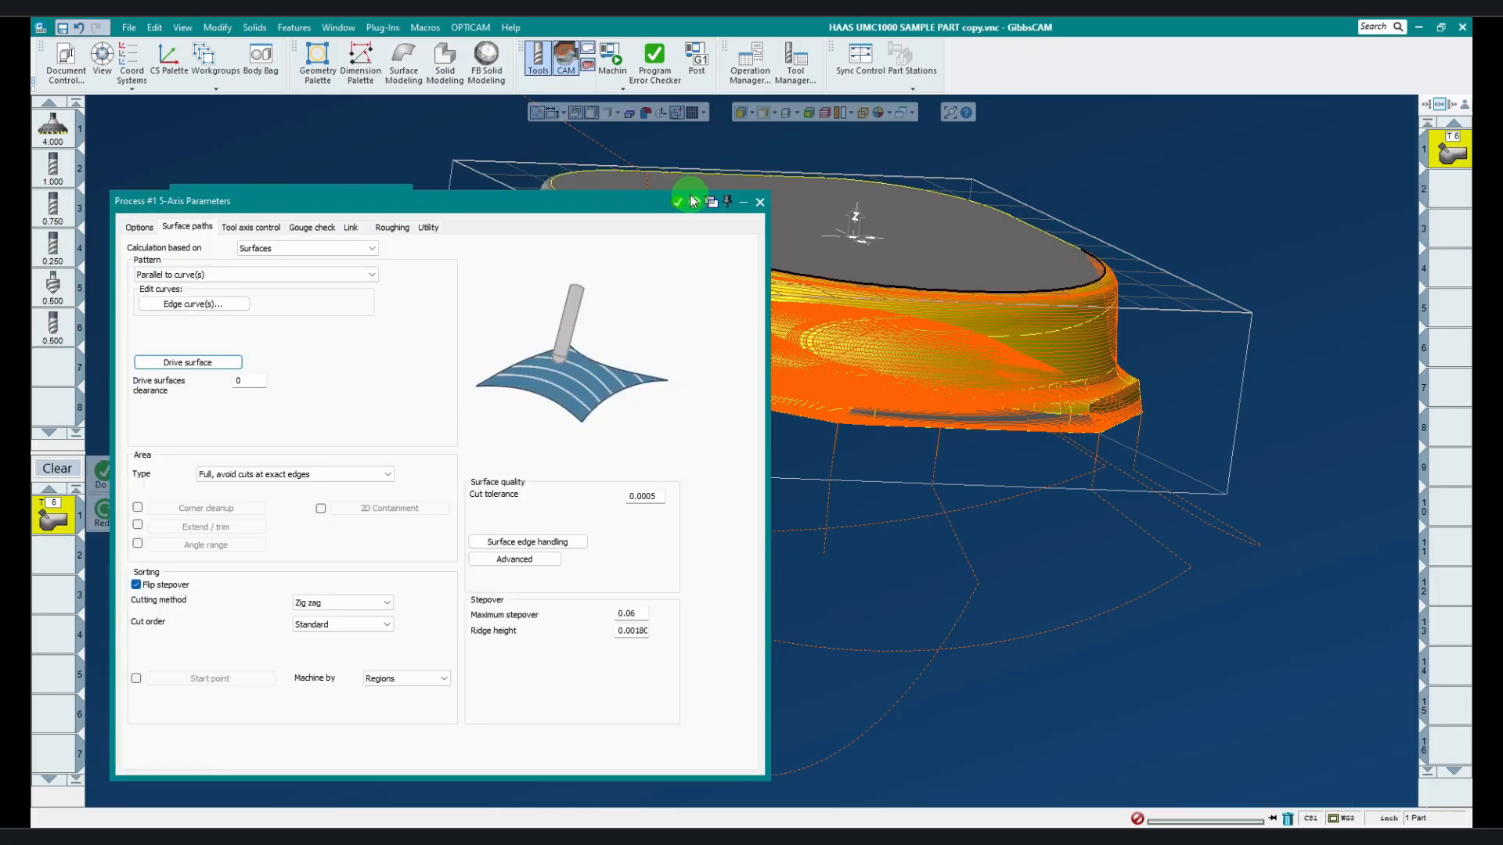
pyautogui.click(694, 203)
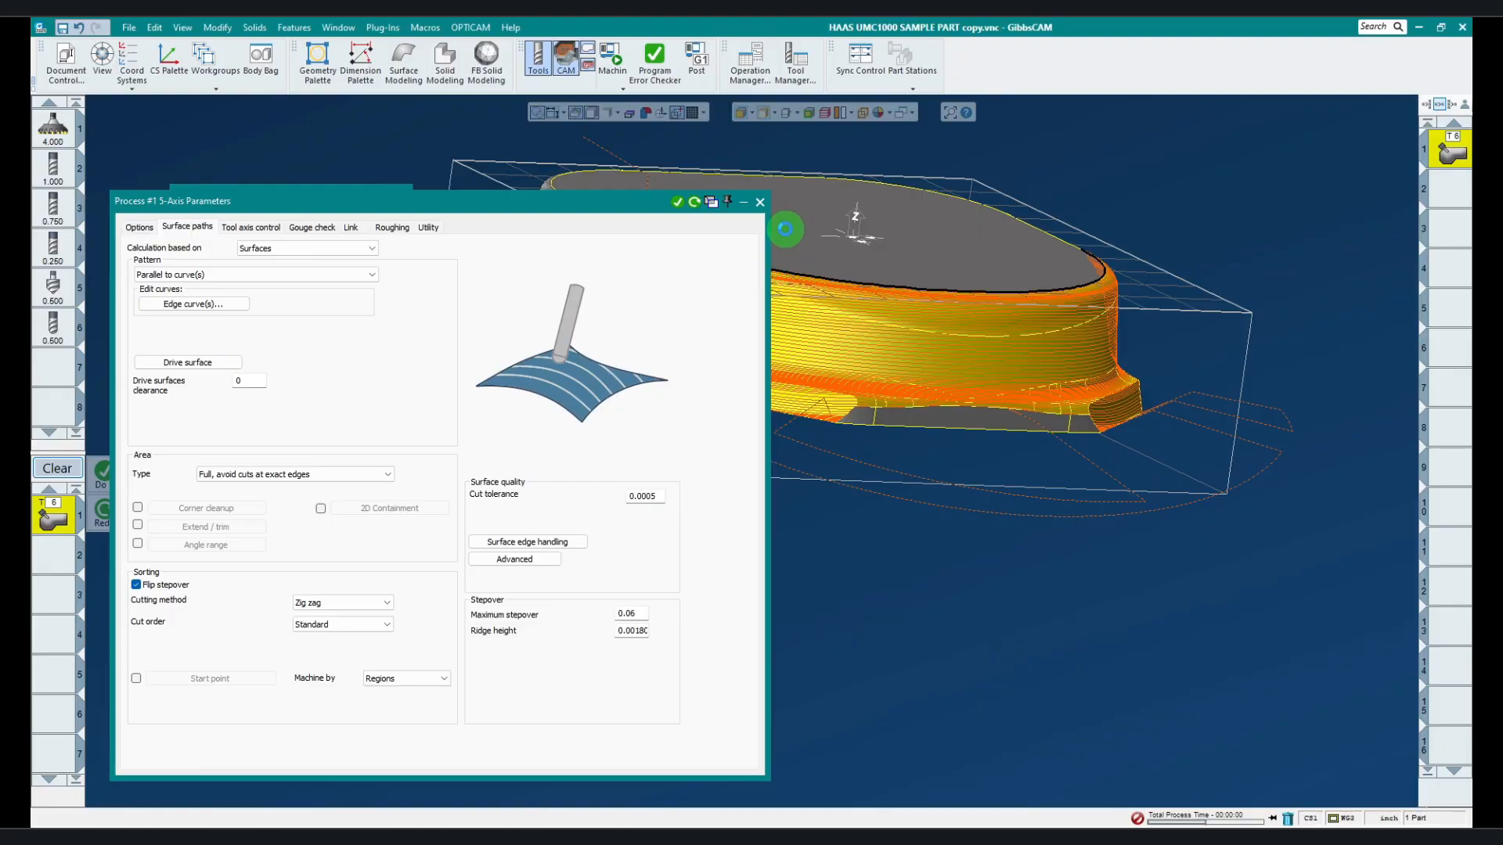
# - Clear the loaded process and operation selection, and display the part faces in Feature Color
pyautogui.click(58, 468)
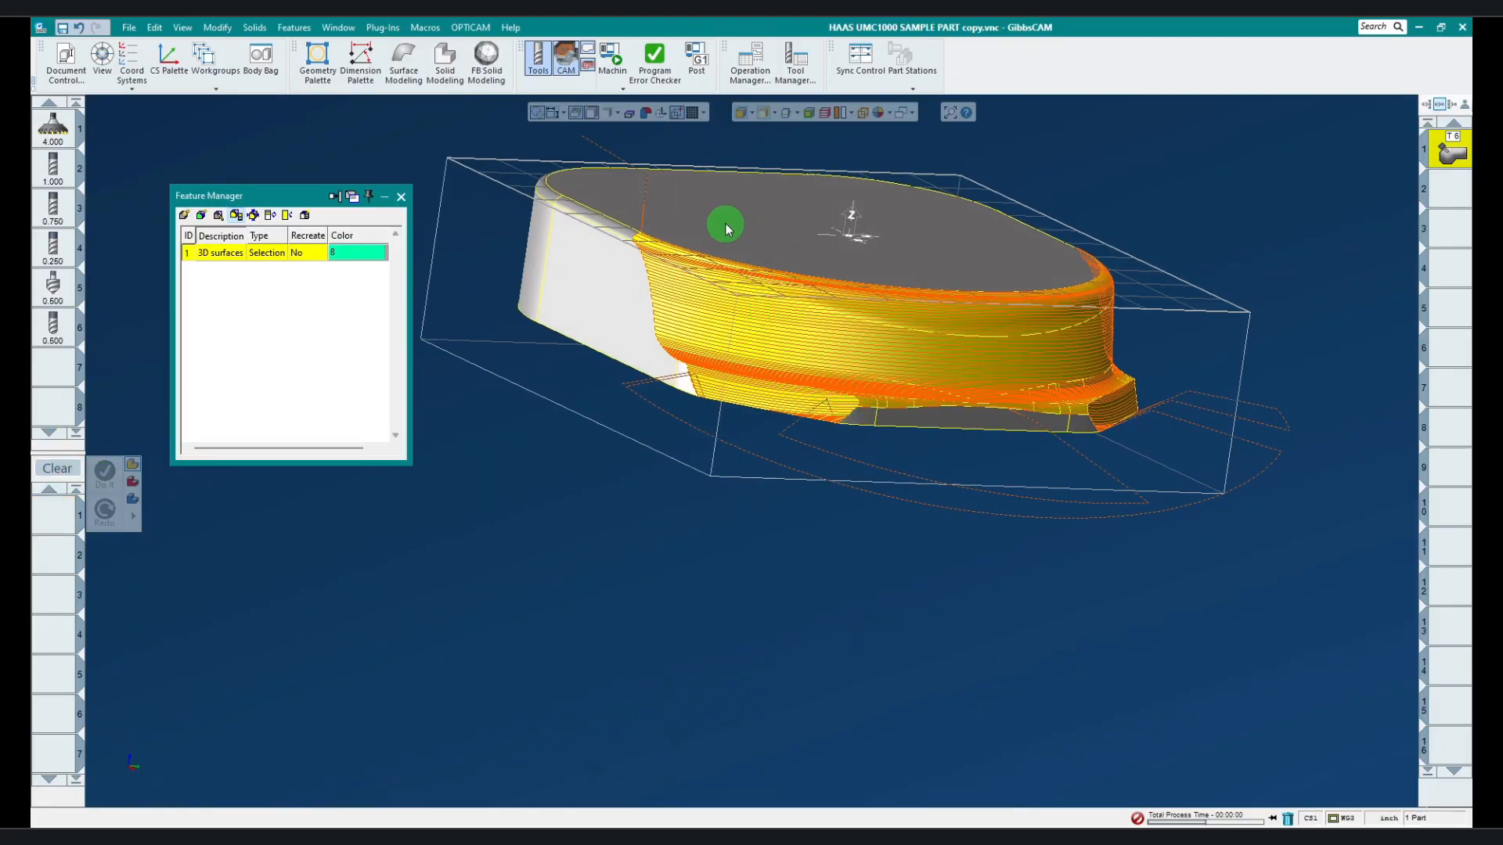
pyautogui.click(1409, 188)
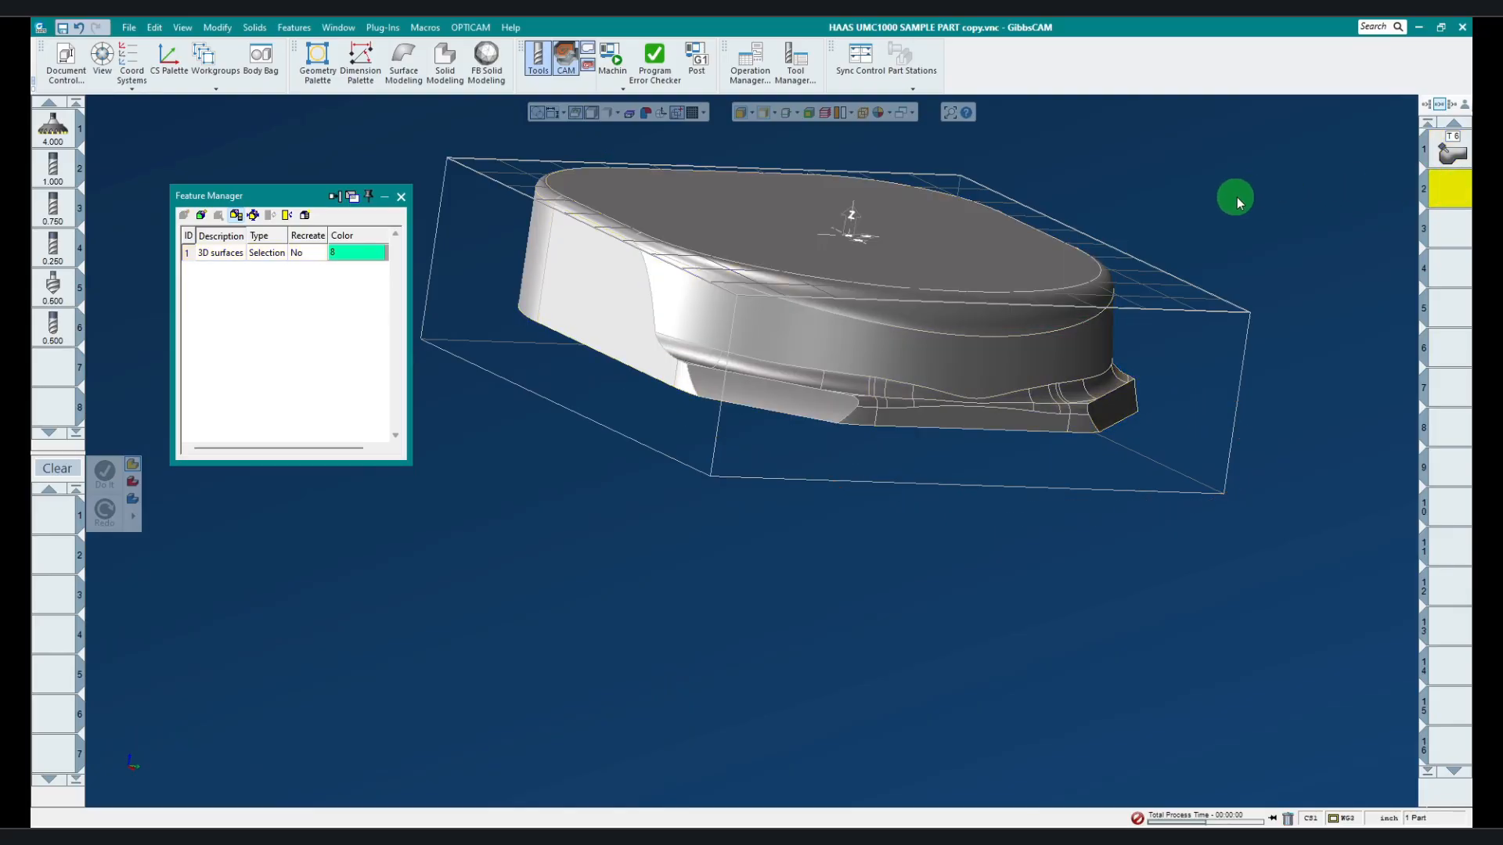
pyautogui.moveTo(892, 255); pyautogui.dragTo(879, 344, button='middle')
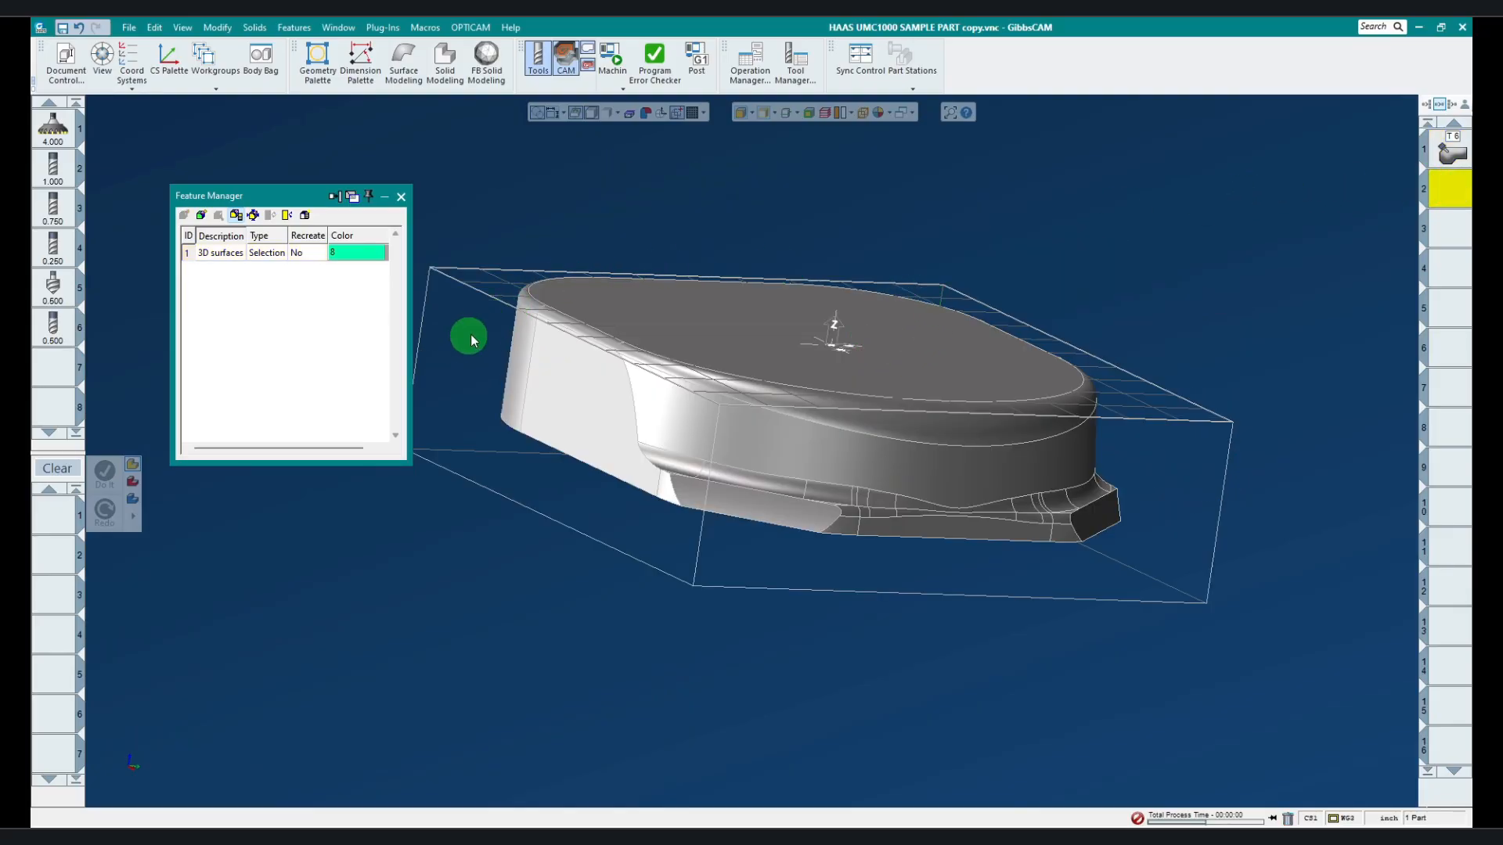
pyautogui.click(890, 112)
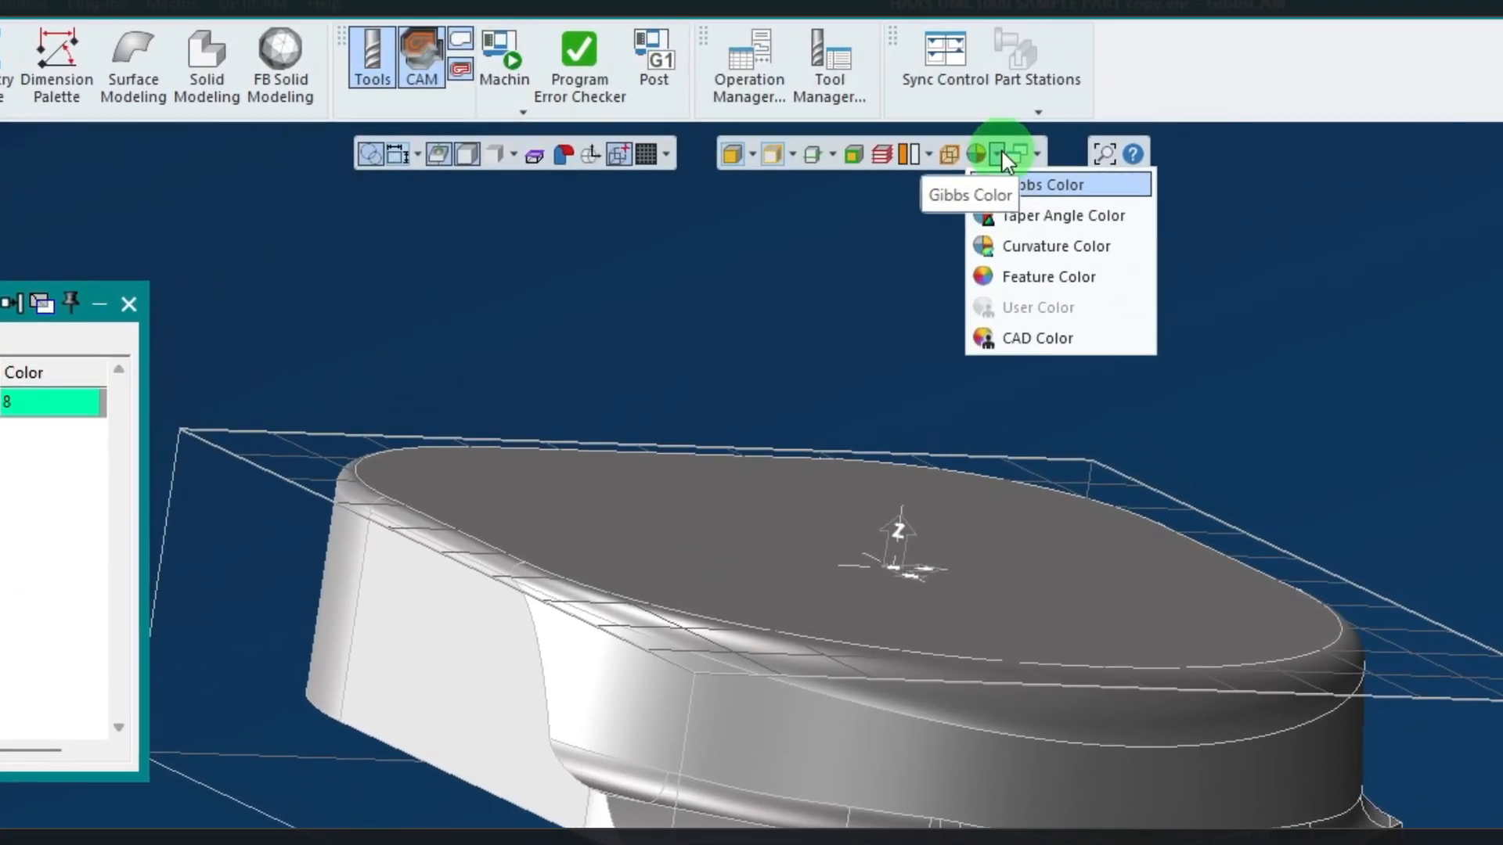
pyautogui.click(1013, 273)
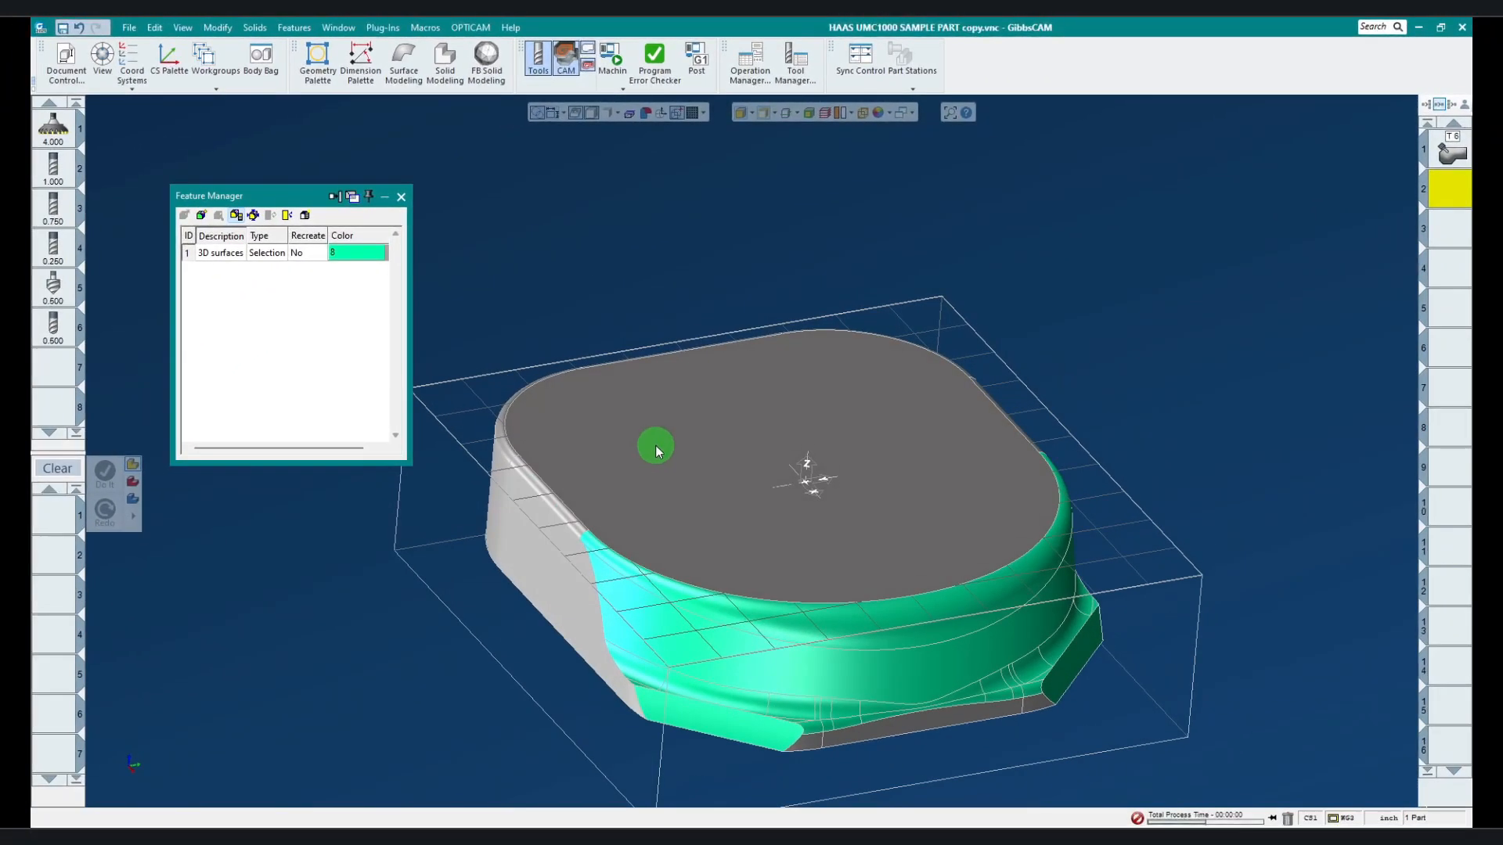
pyautogui.moveTo(656, 451); pyautogui.dragTo(819, 216, button='middle')
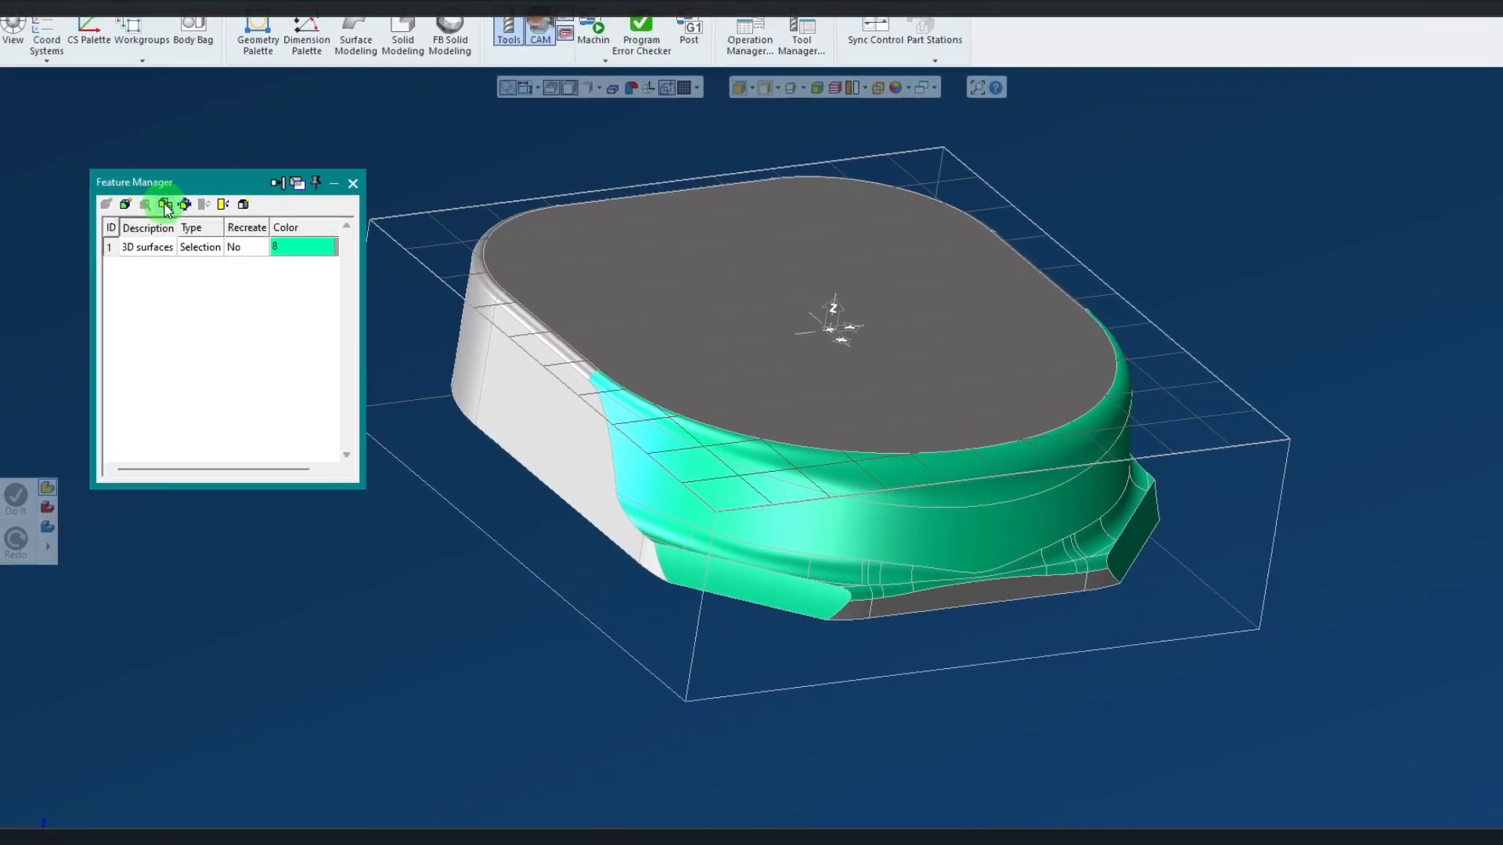
# - Select the grouped faces through the 3D surfaces feature with automatic selection by row enabled, and clear the selection
pyautogui.click(112, 198)
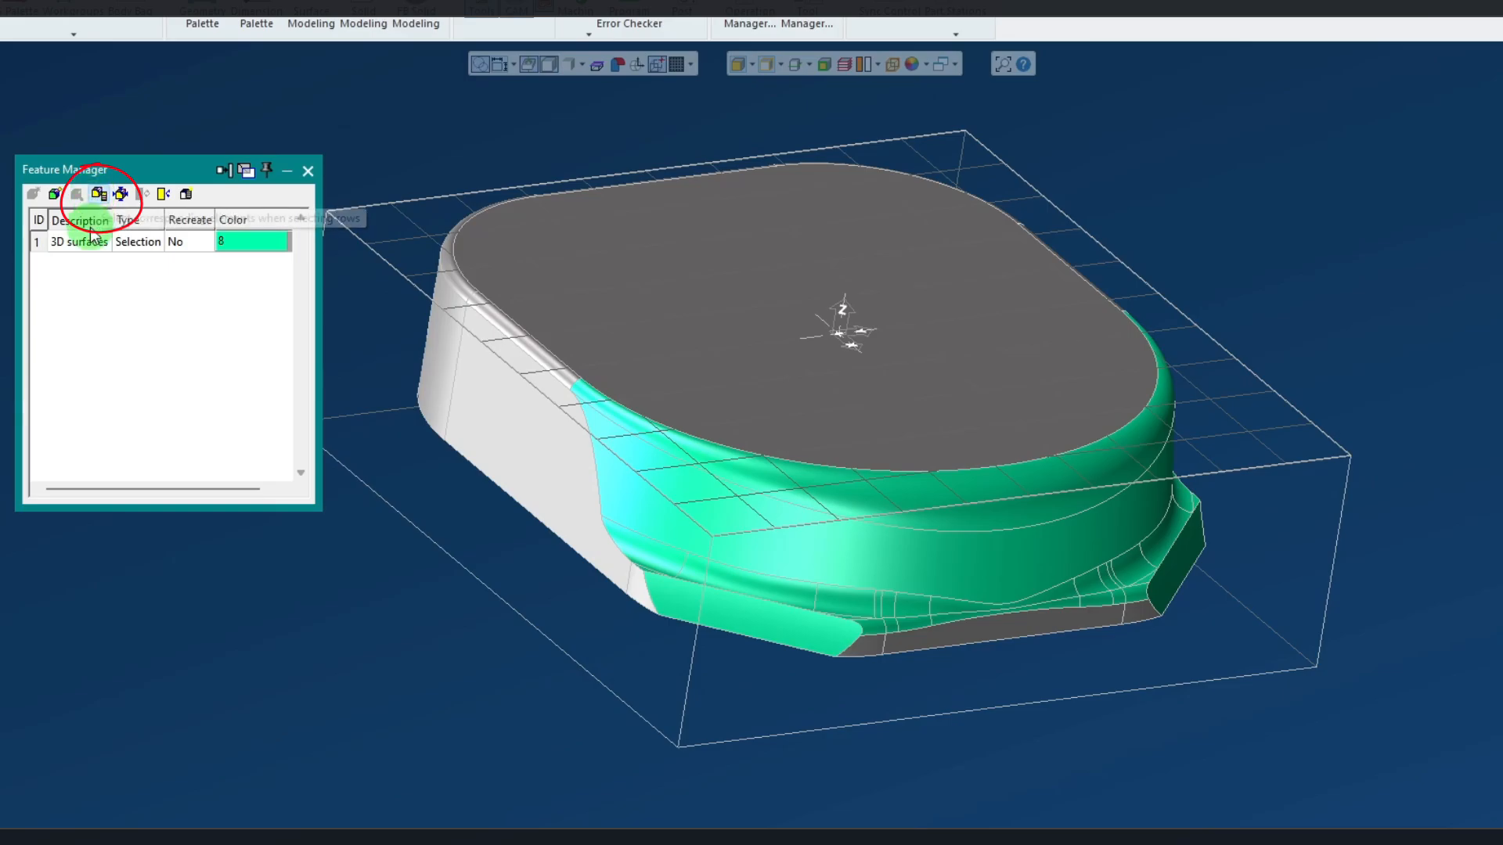
pyautogui.click(49, 252)
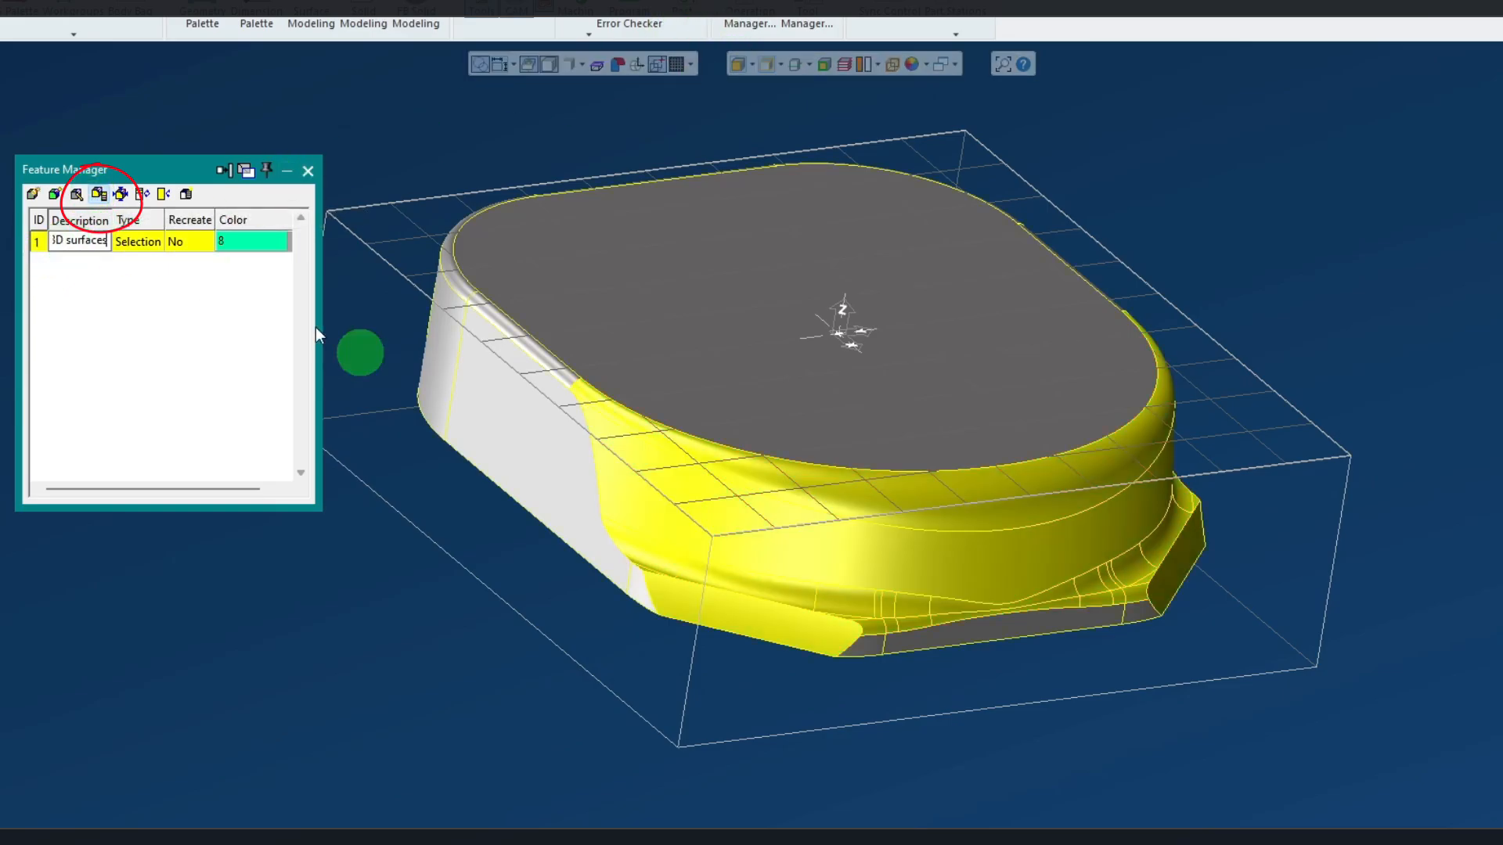
pyautogui.click(400, 191)
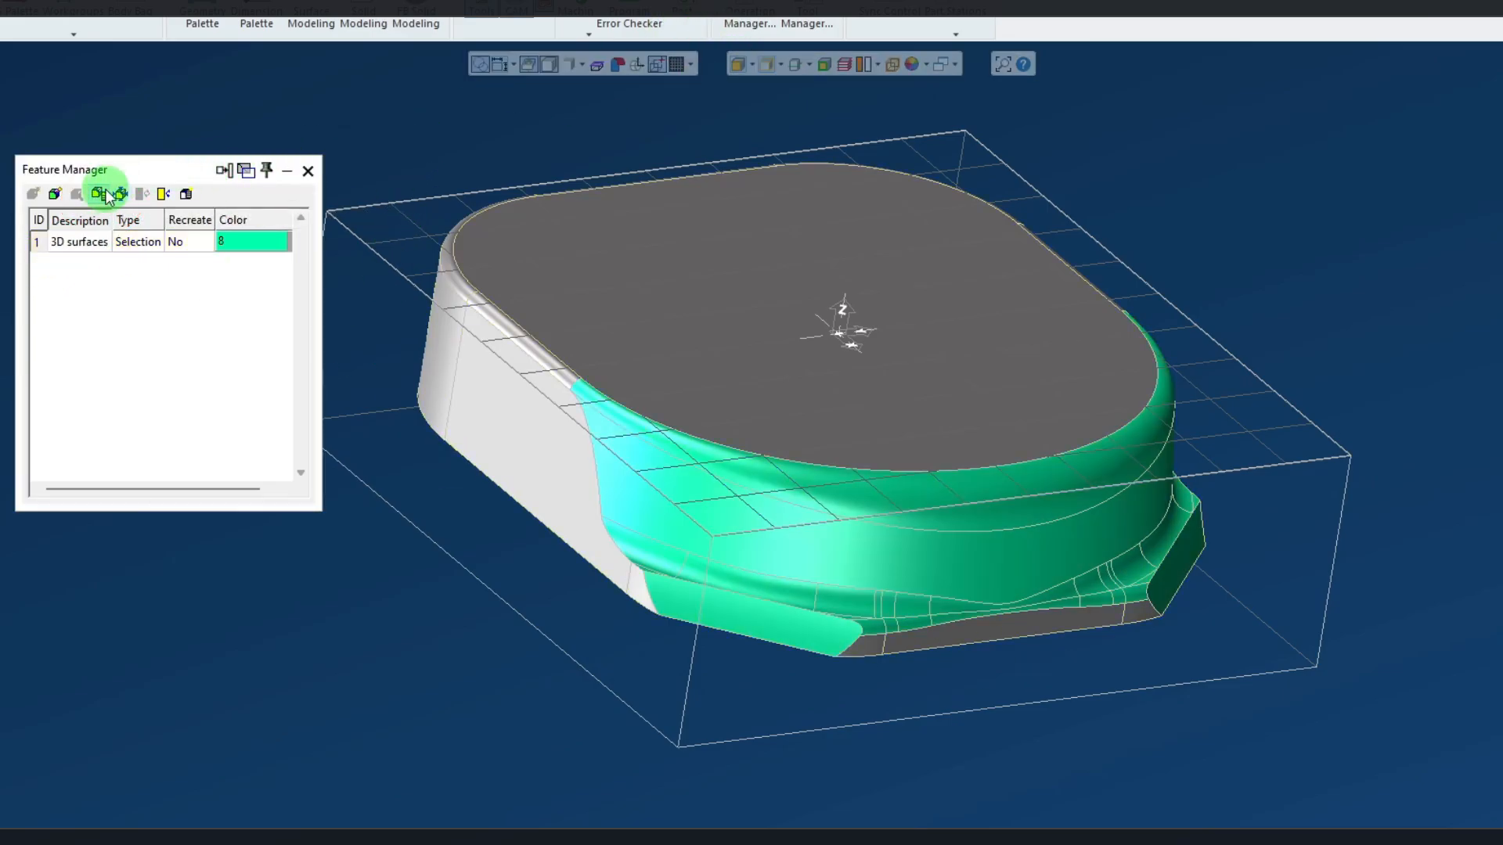
# - Turn off automatic face selection by feature row and test it by selecting the 3D surfaces row
pyautogui.click(79, 244)
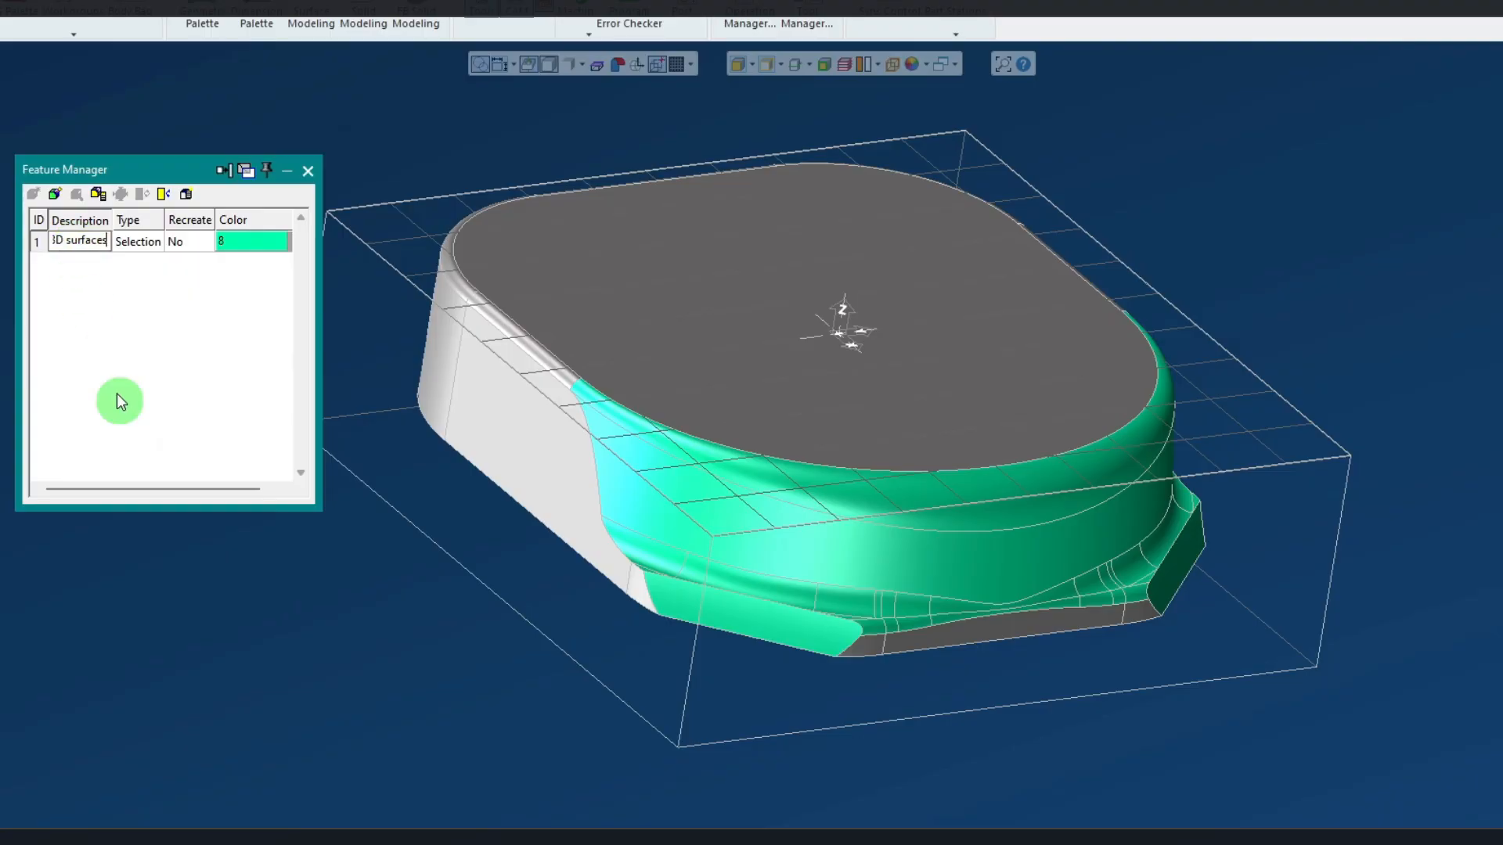
pyautogui.click(121, 241)
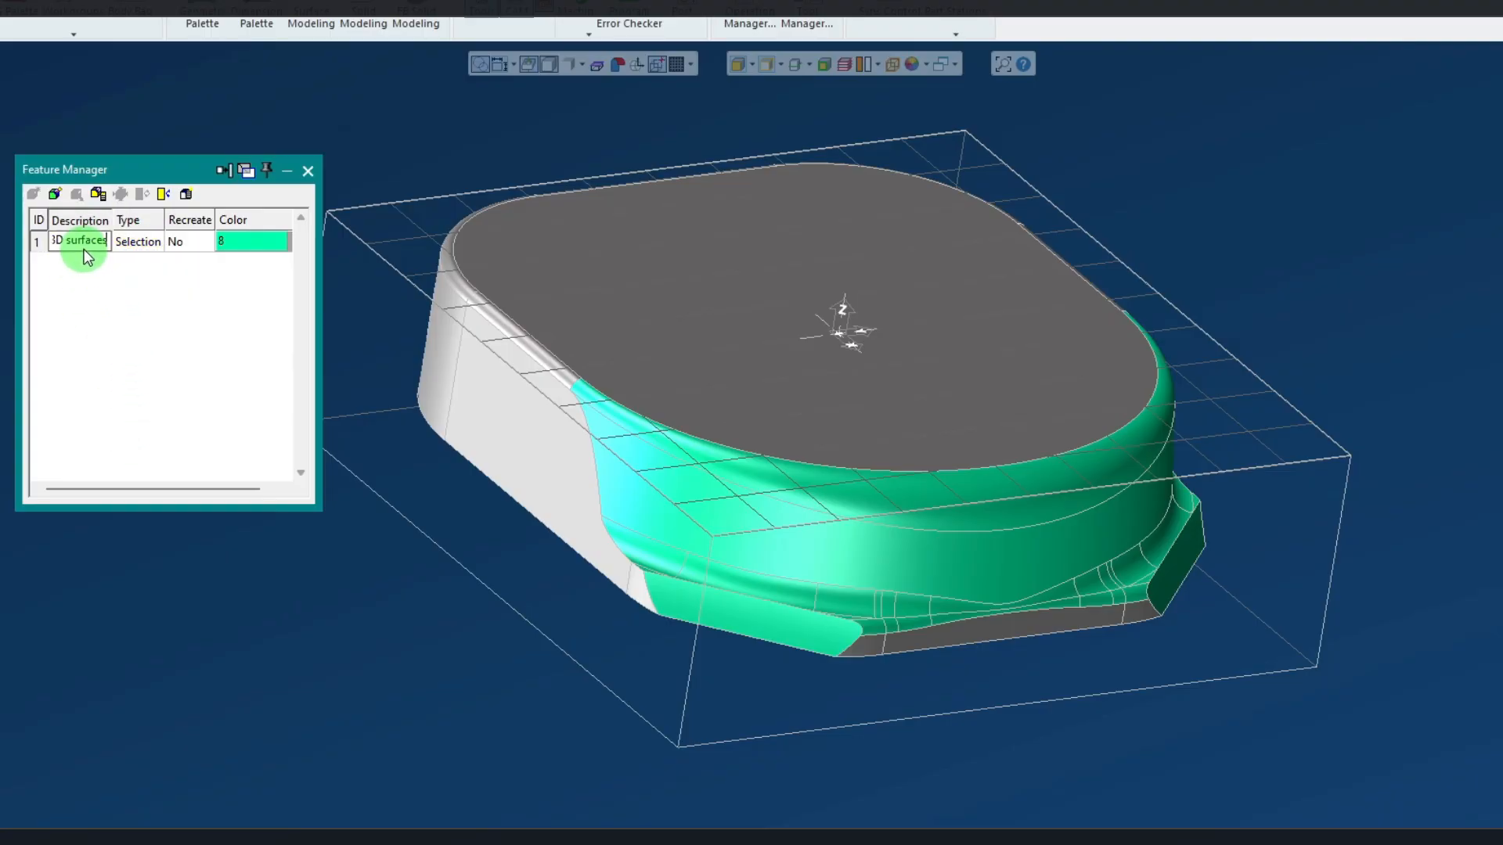
pyautogui.click(35, 243)
pyautogui.click(42, 237)
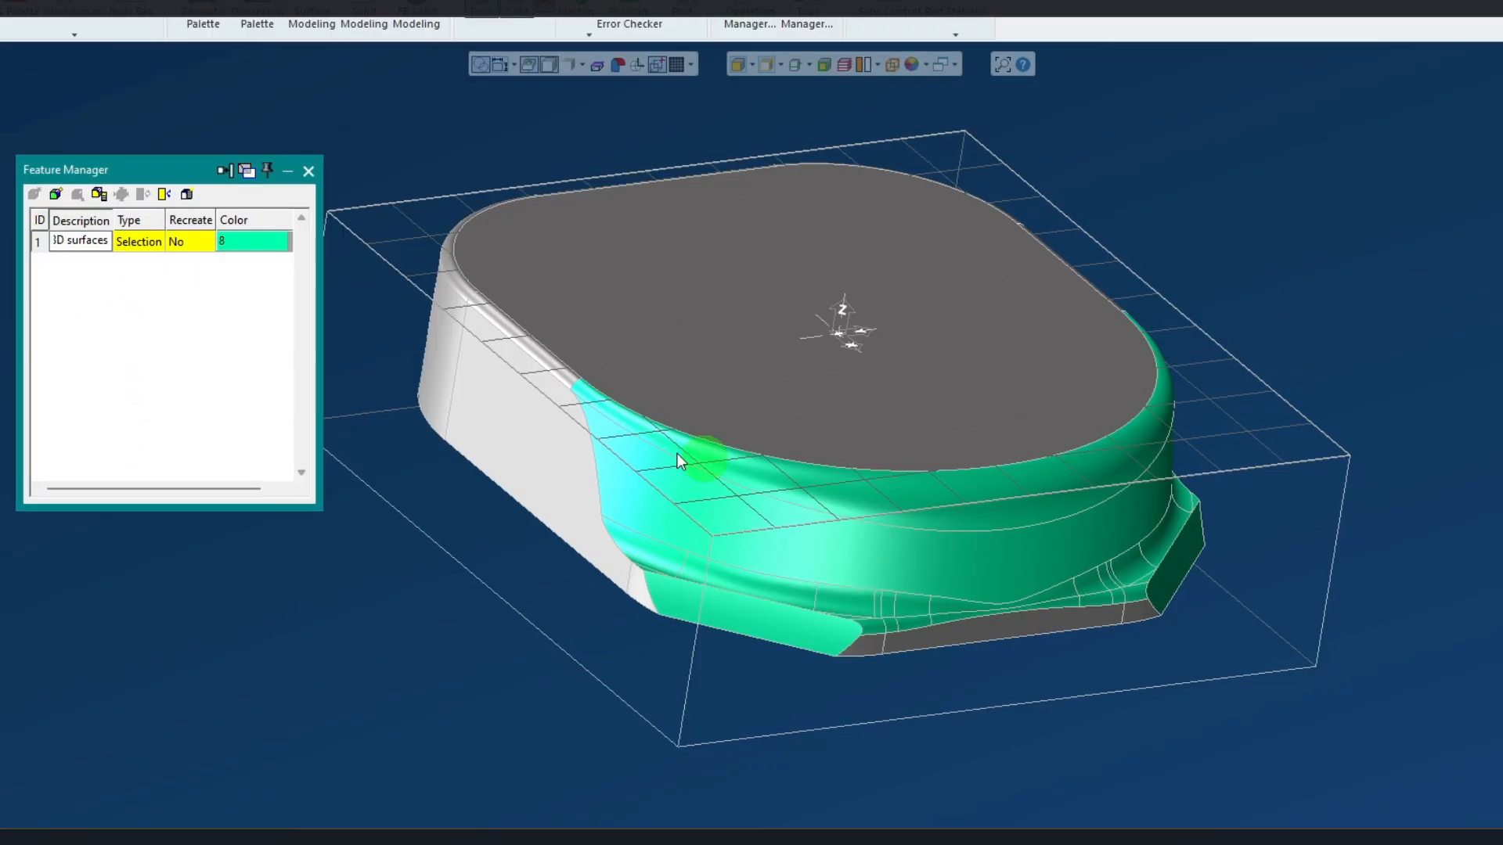
pyautogui.click(540, 706)
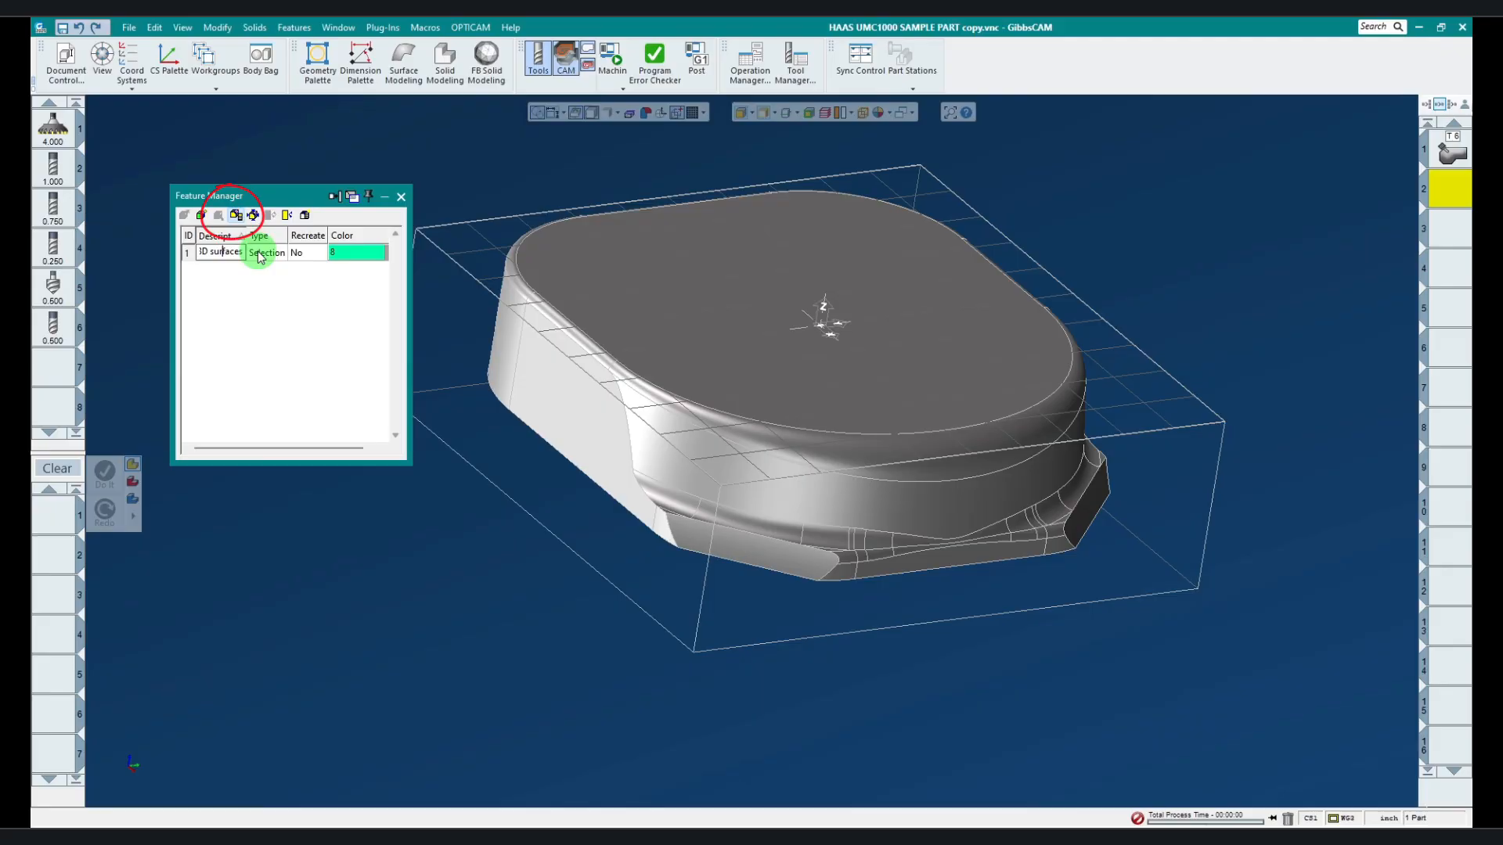
# - Select the faces through the 3D surfaces feature, enable zooming to features on row selection, and zoom to that feature
pyautogui.click(261, 254)
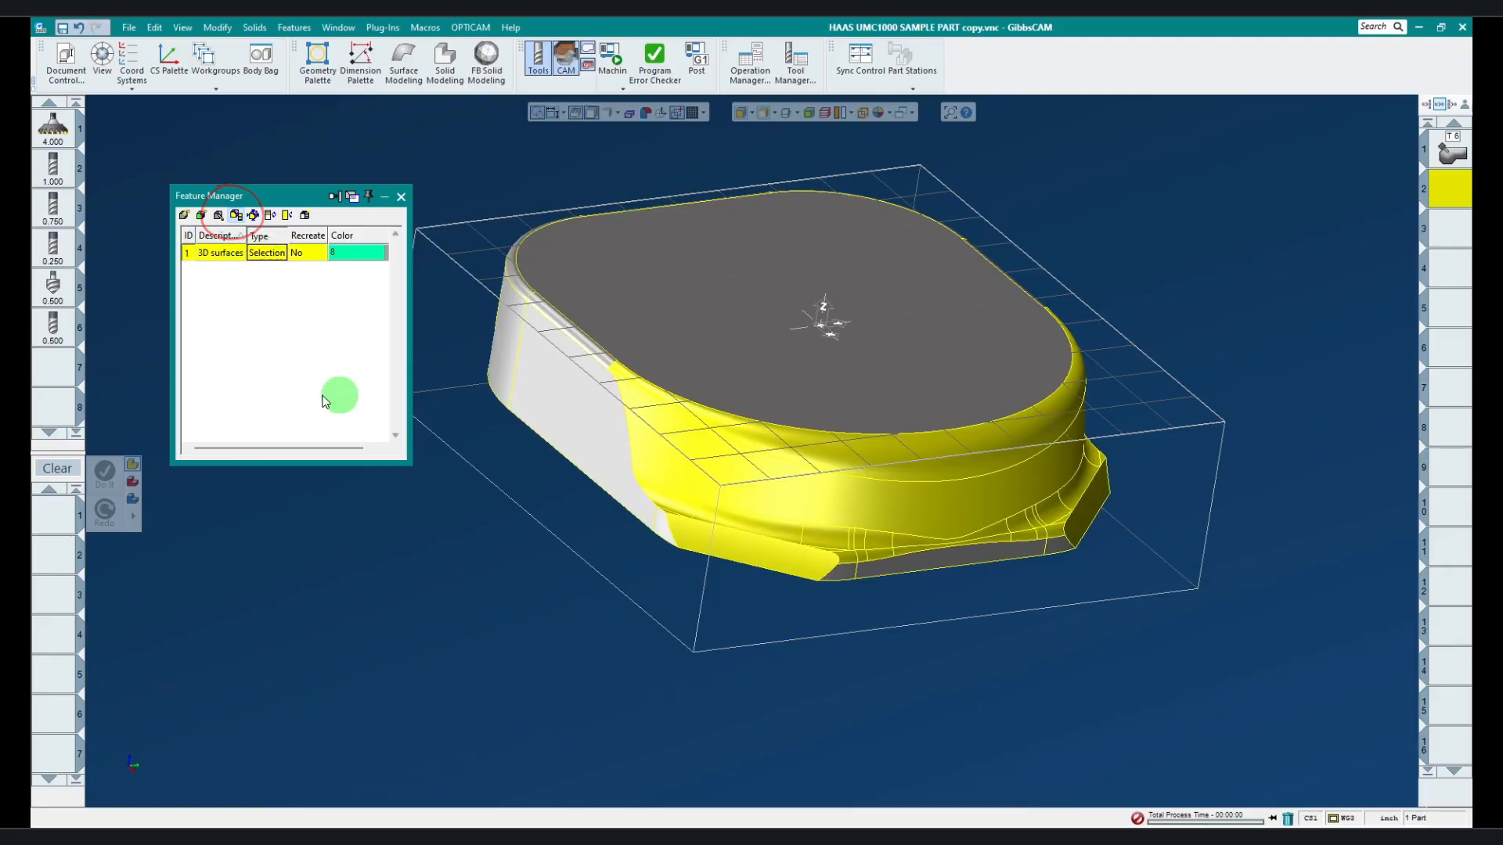
pyautogui.click(253, 216)
pyautogui.click(215, 262)
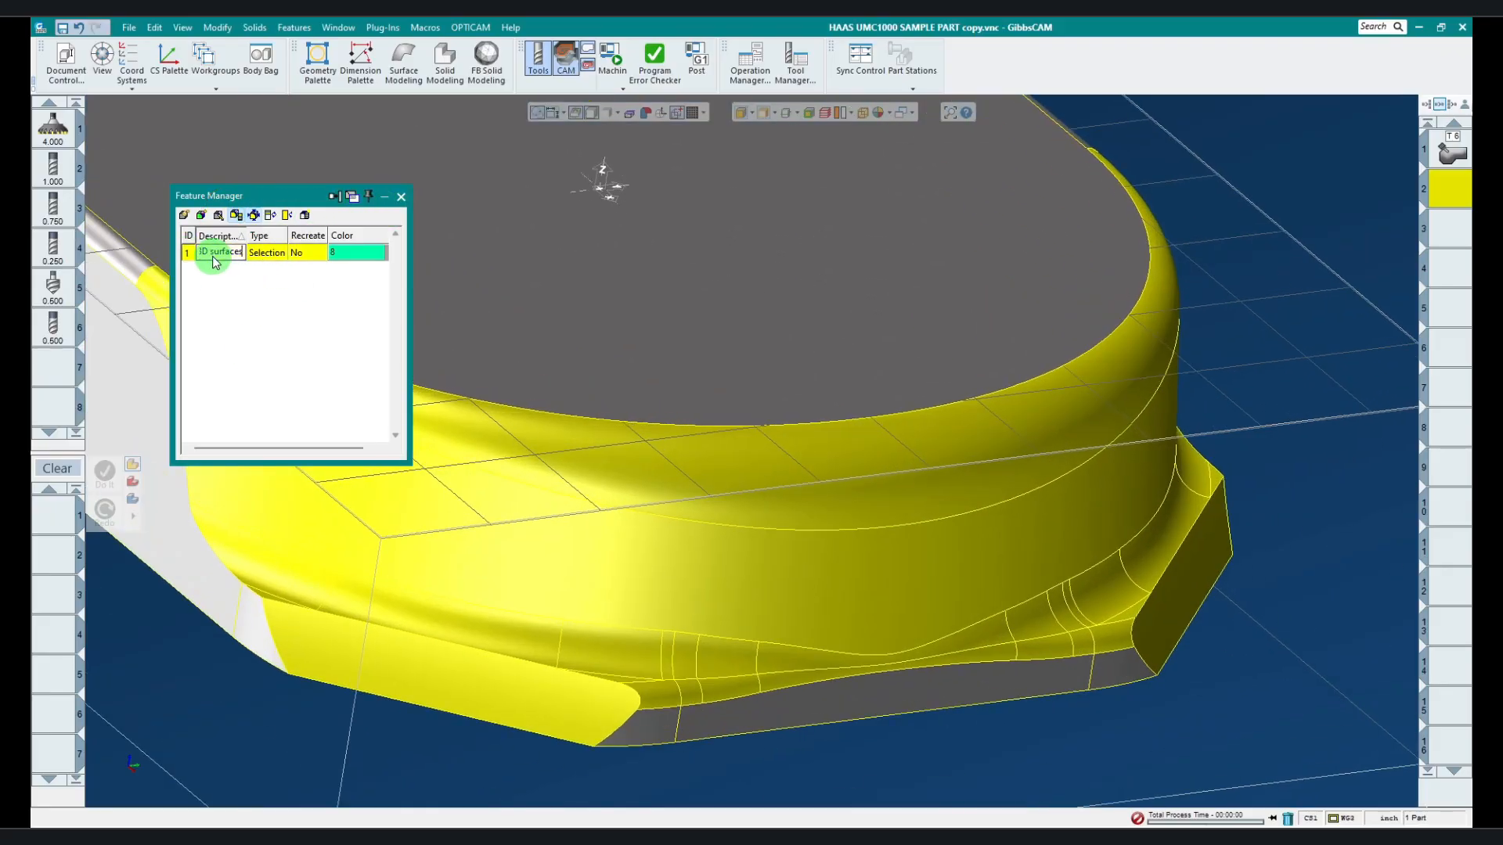